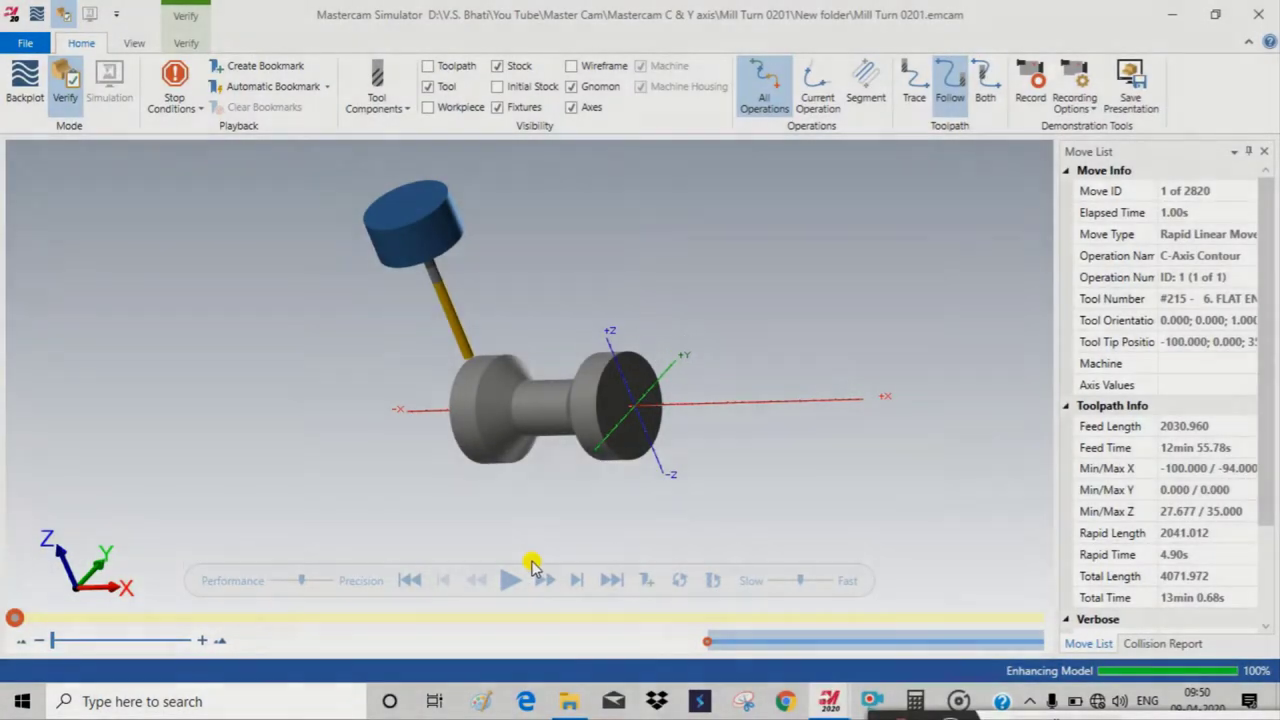
Orbit and zoom the simulated part, slow the playback speed, and play the C-axis contour simulation
mouse_move(457, 417)
middle_down()
mouse_move(491, 429)
mouse_move(457, 377)
mouse_move(443, 386)
mouse_move(470, 398)
middle_up()
scroll(478, 418, up, 2)
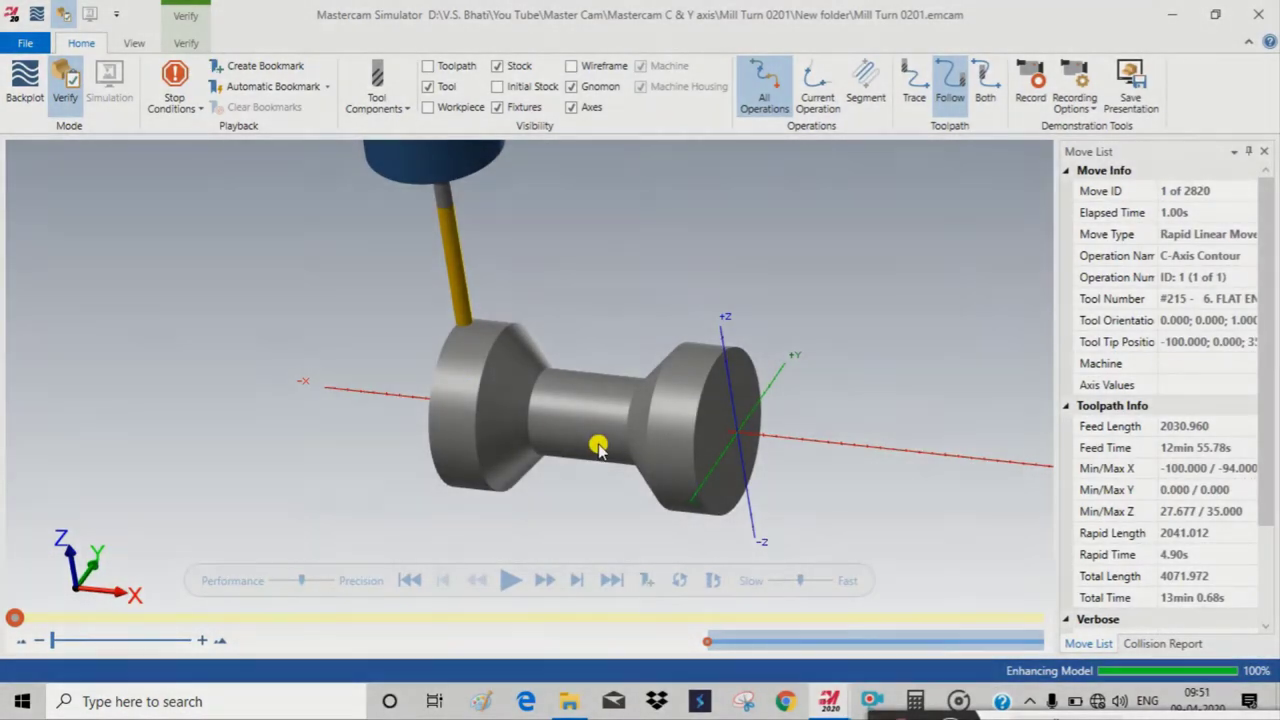
middle_drag(597, 449, 590, 446)
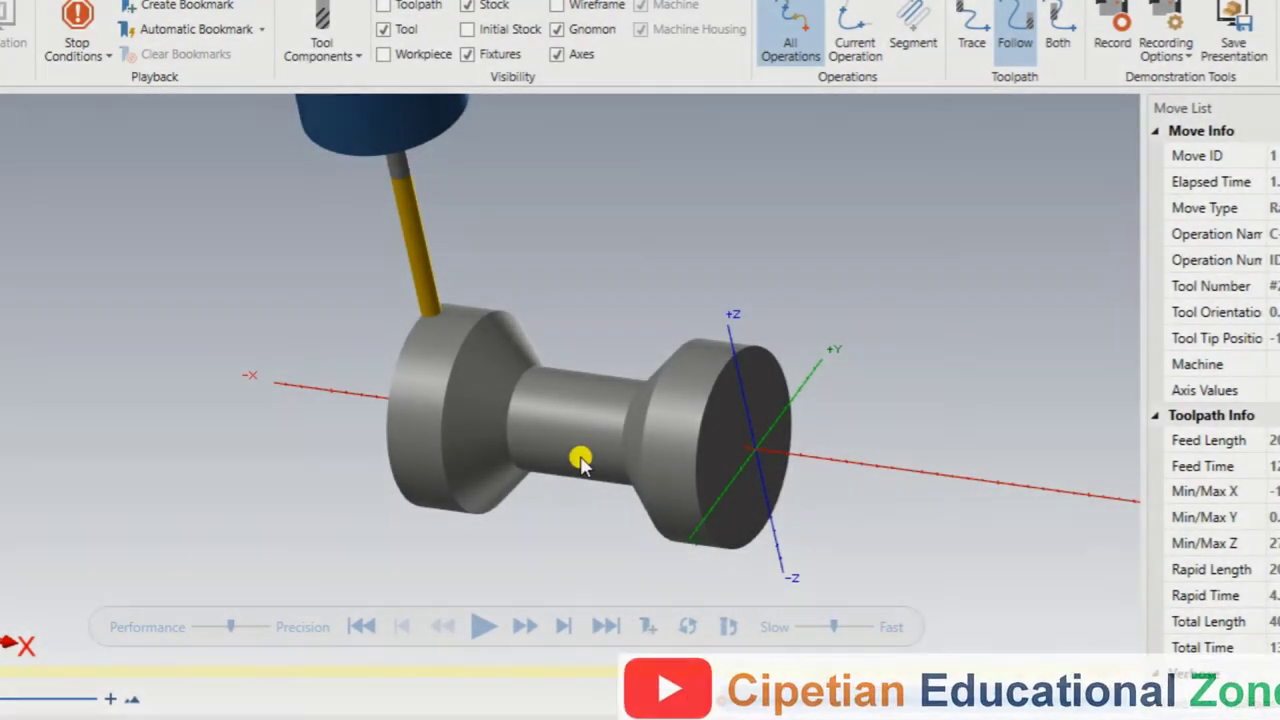
drag(834, 627, 823, 627)
click(484, 627)
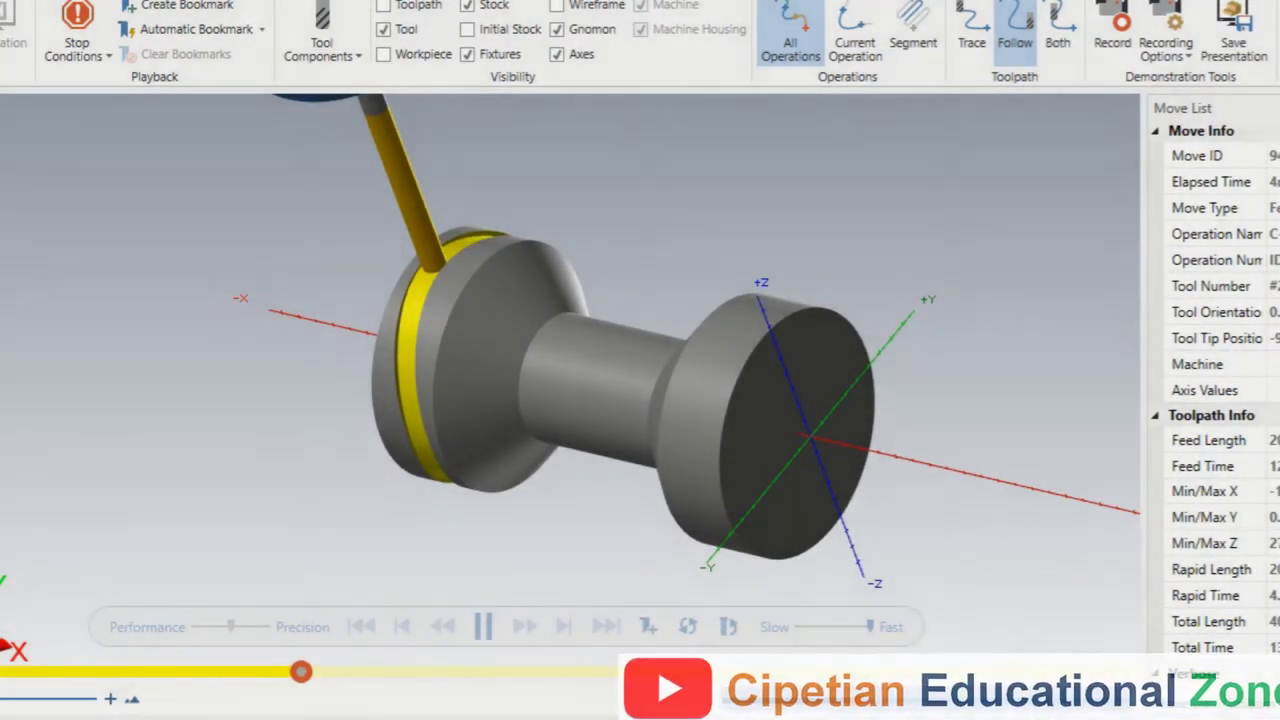
Return to the main Mastercam window and orbit the part to view its right end
click(720, 630)
middle_drag(445, 492, 497, 483)
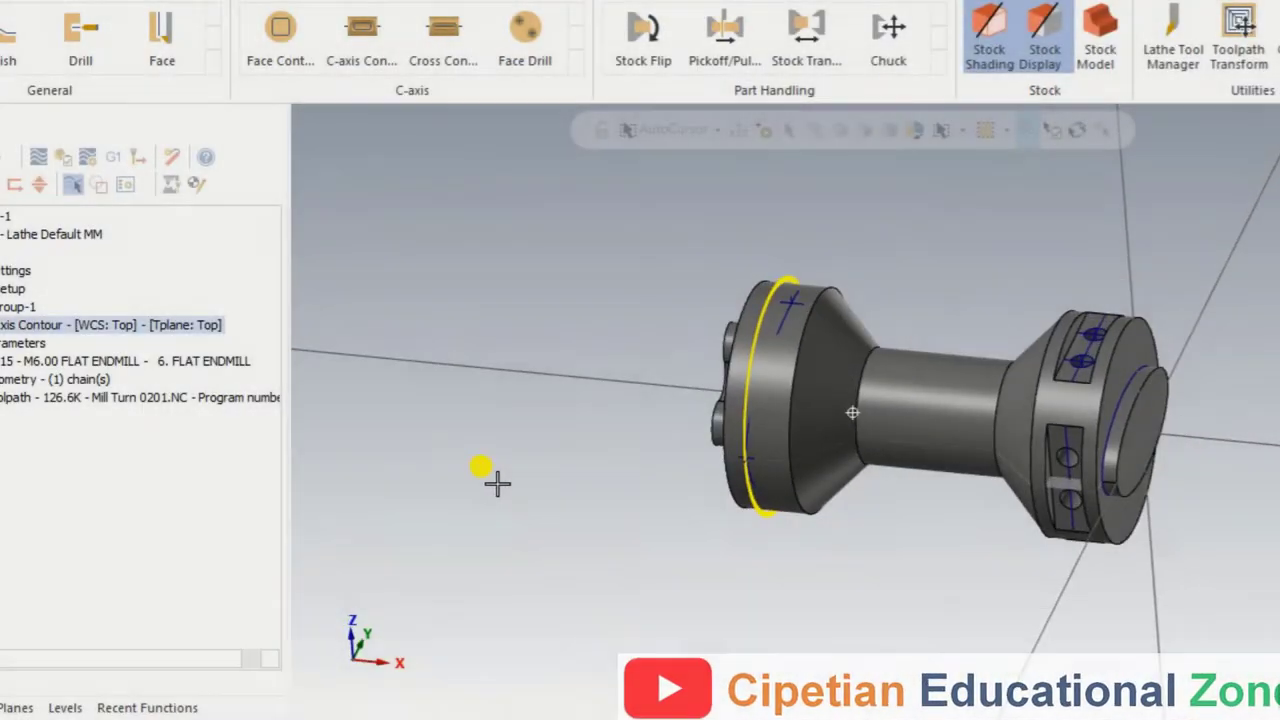
middle_drag(782, 563, 771, 434)
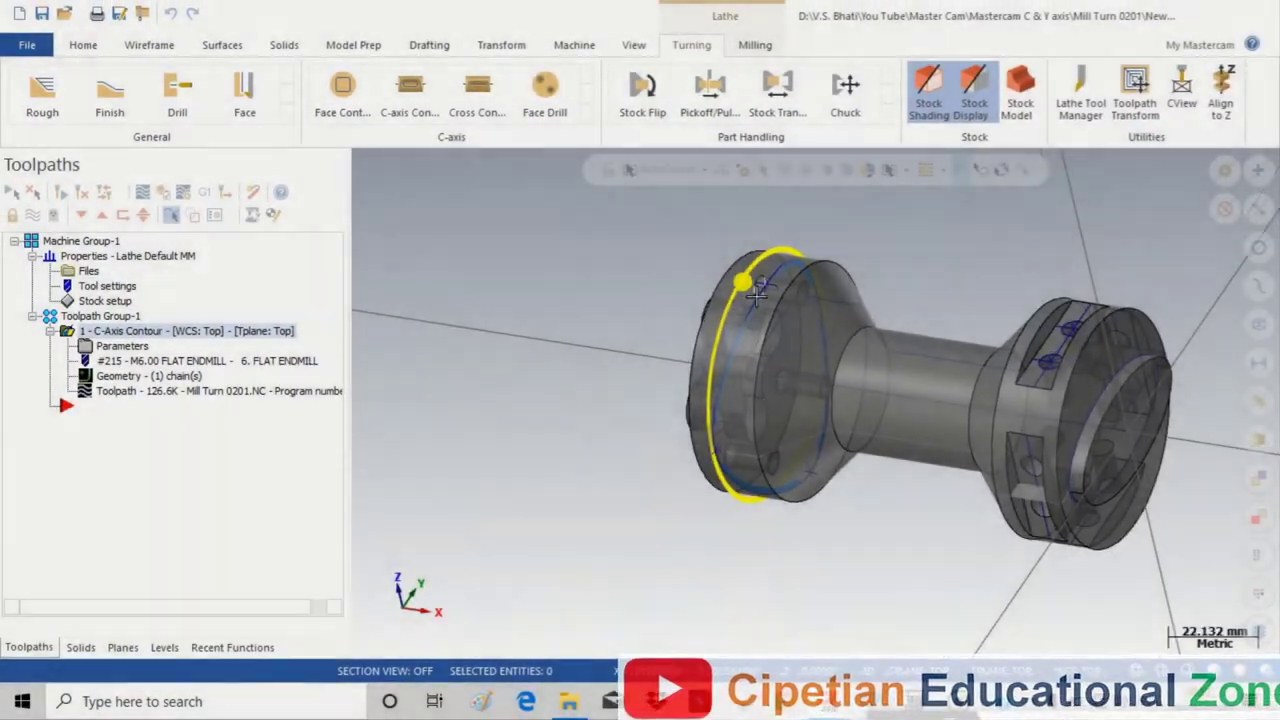
scroll(757, 290, up, 3)
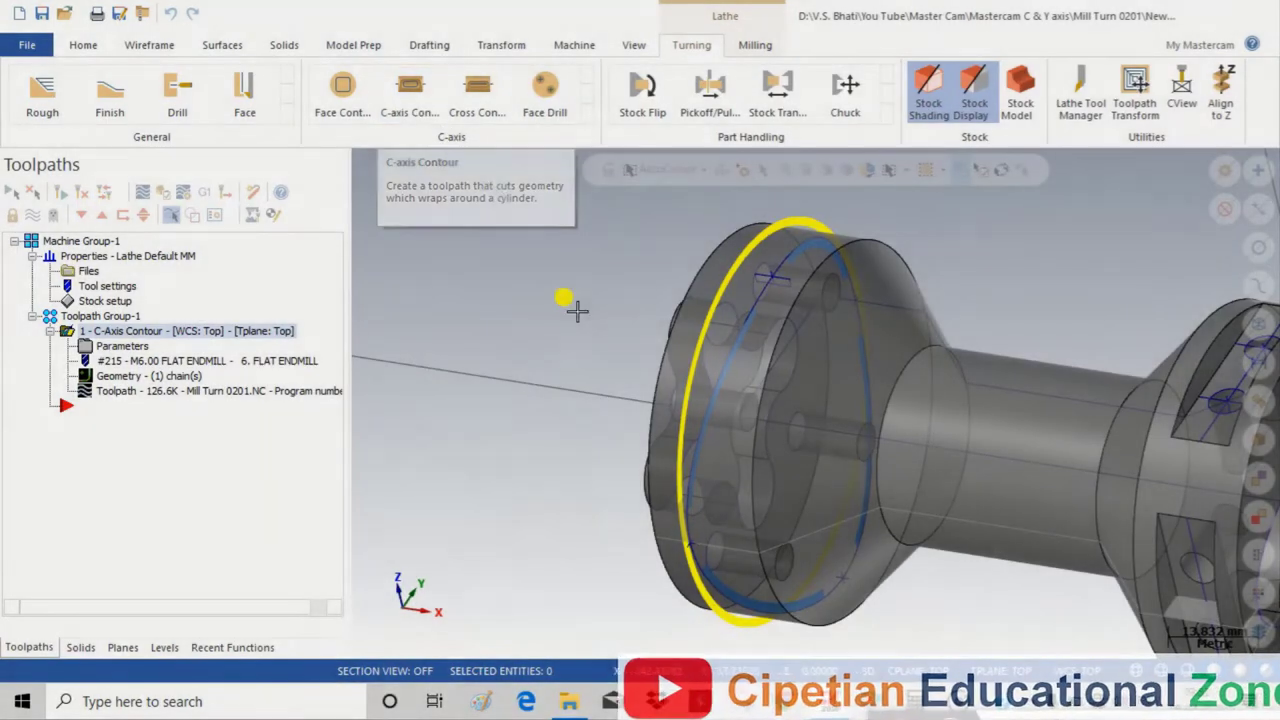
scroll(471, 280, down, 1)
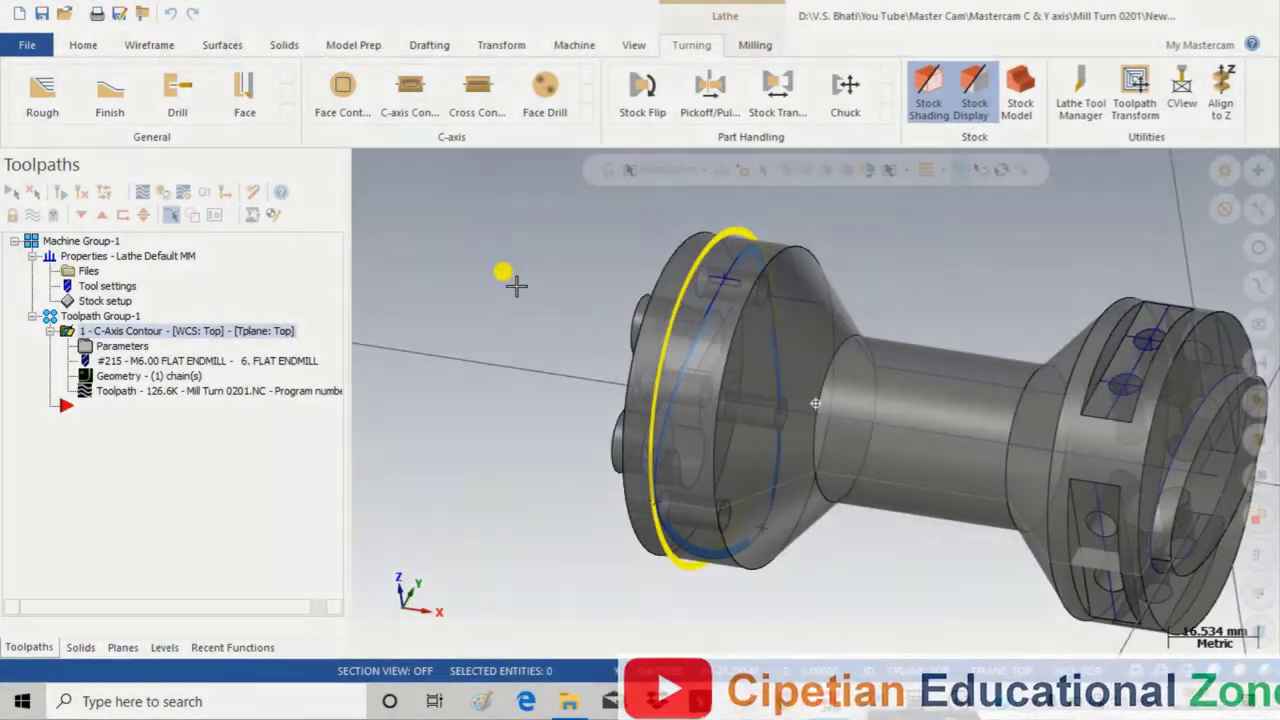
Delete the existing C-Axis Contour operation from Toolpath Group-1
right_click(62, 334)
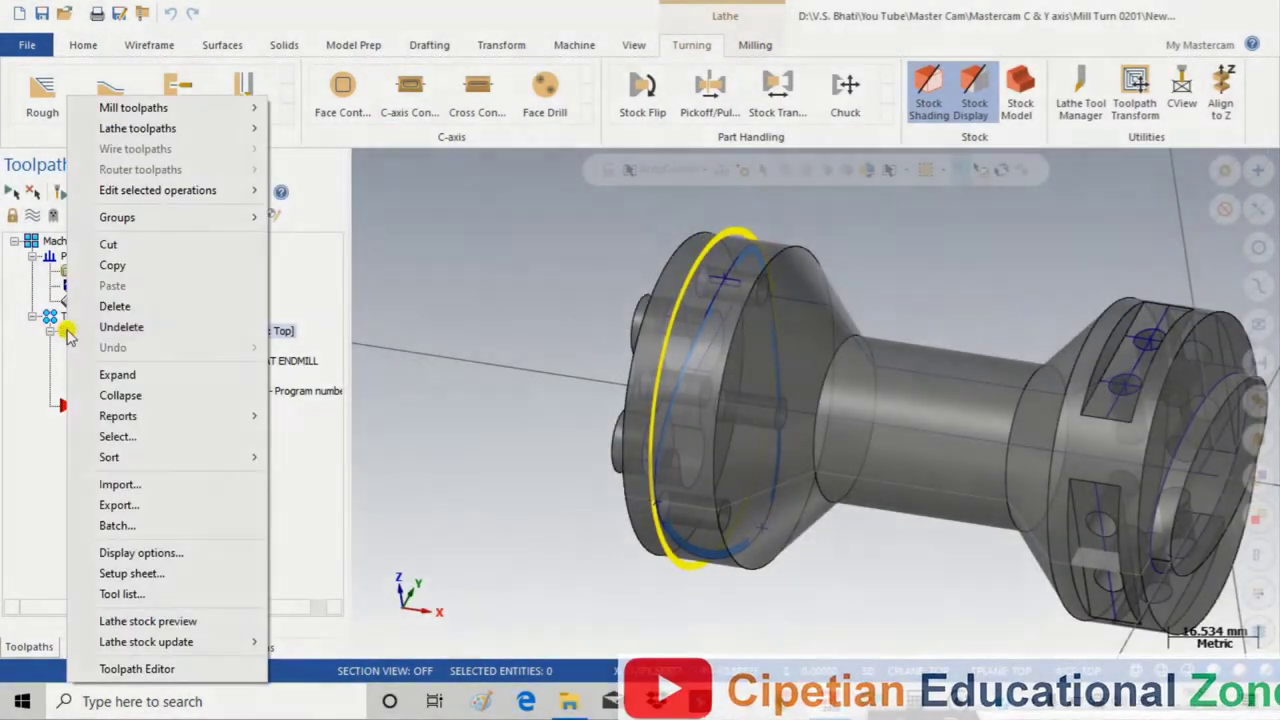
click(118, 305)
click(681, 417)
scroll(543, 404, down, 1)
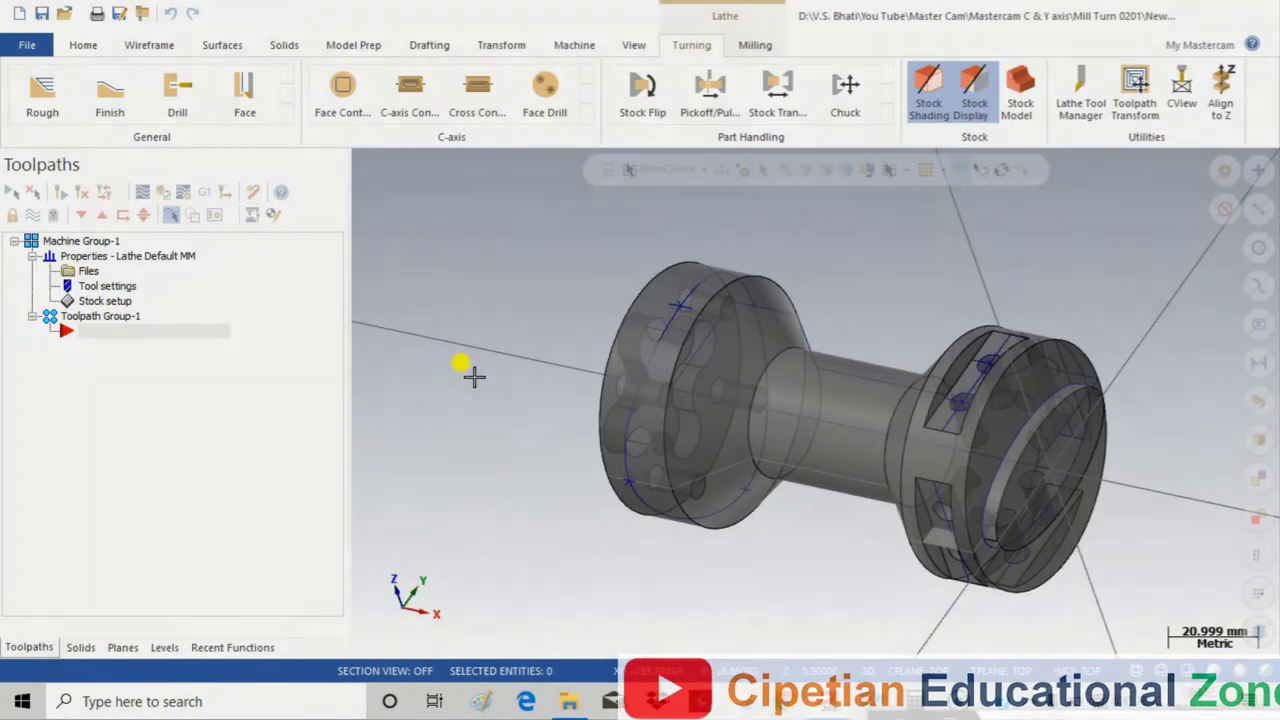
Start a C-axis Contour toolpath and chain the single groove curve wrapping the left flange
click(407, 112)
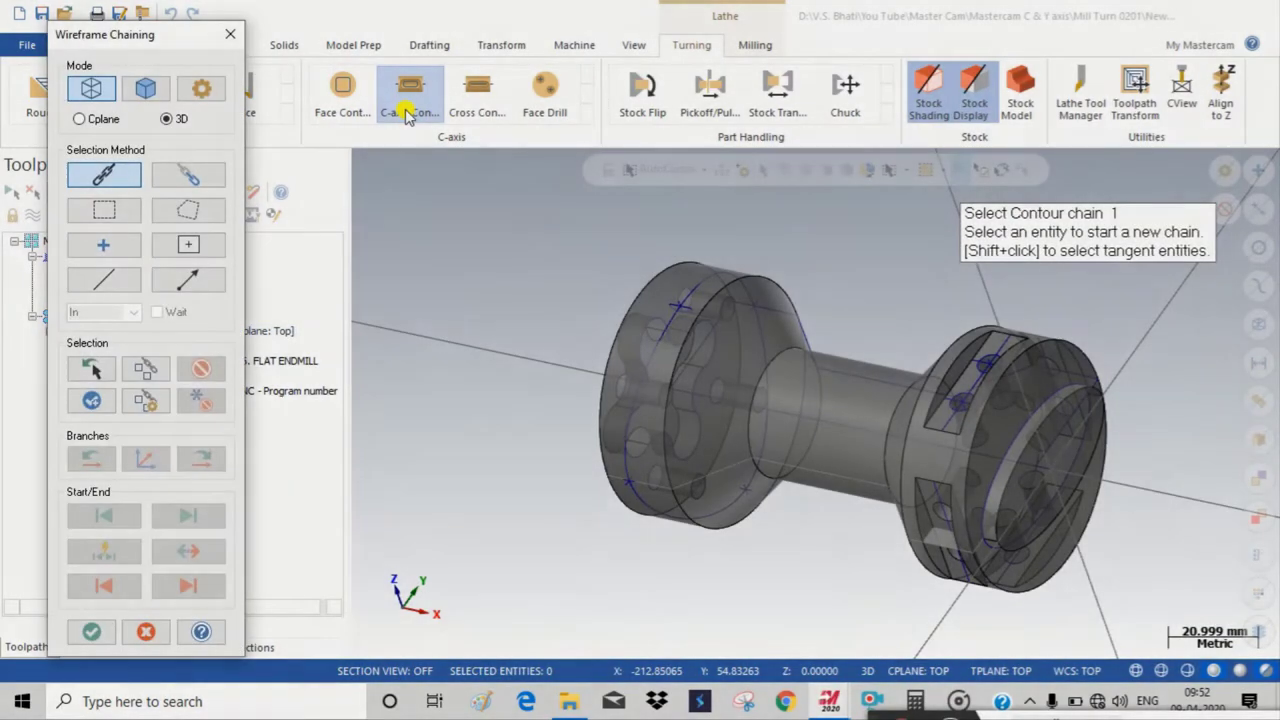
mouse_move(476, 233)
middle_down()
mouse_move(503, 217)
mouse_move(515, 236)
middle_up()
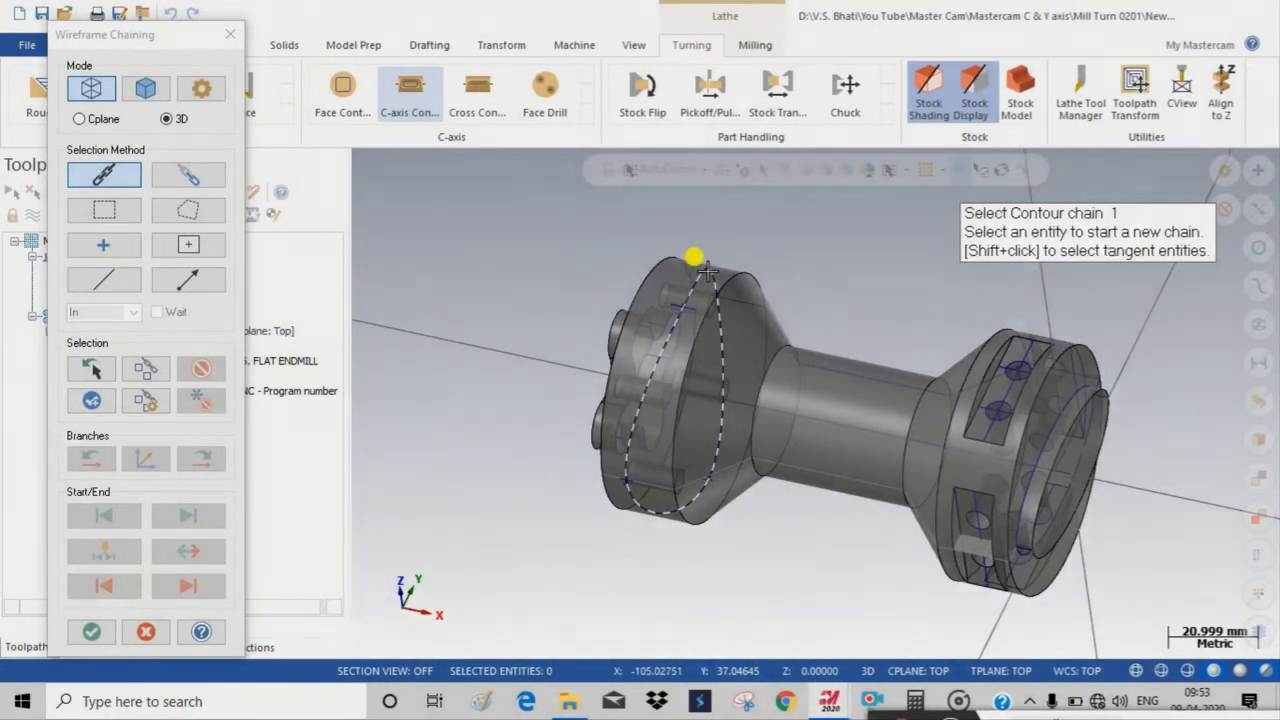
middle_drag(707, 268, 804, 291)
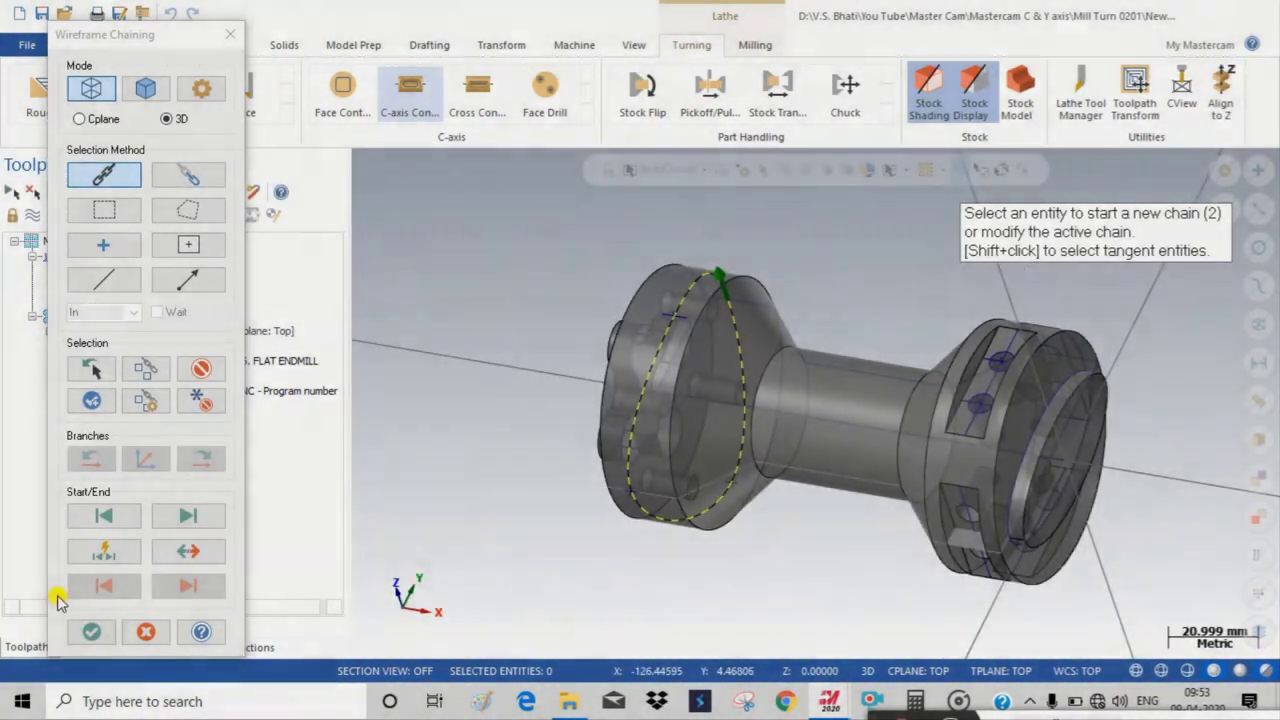
click(104, 632)
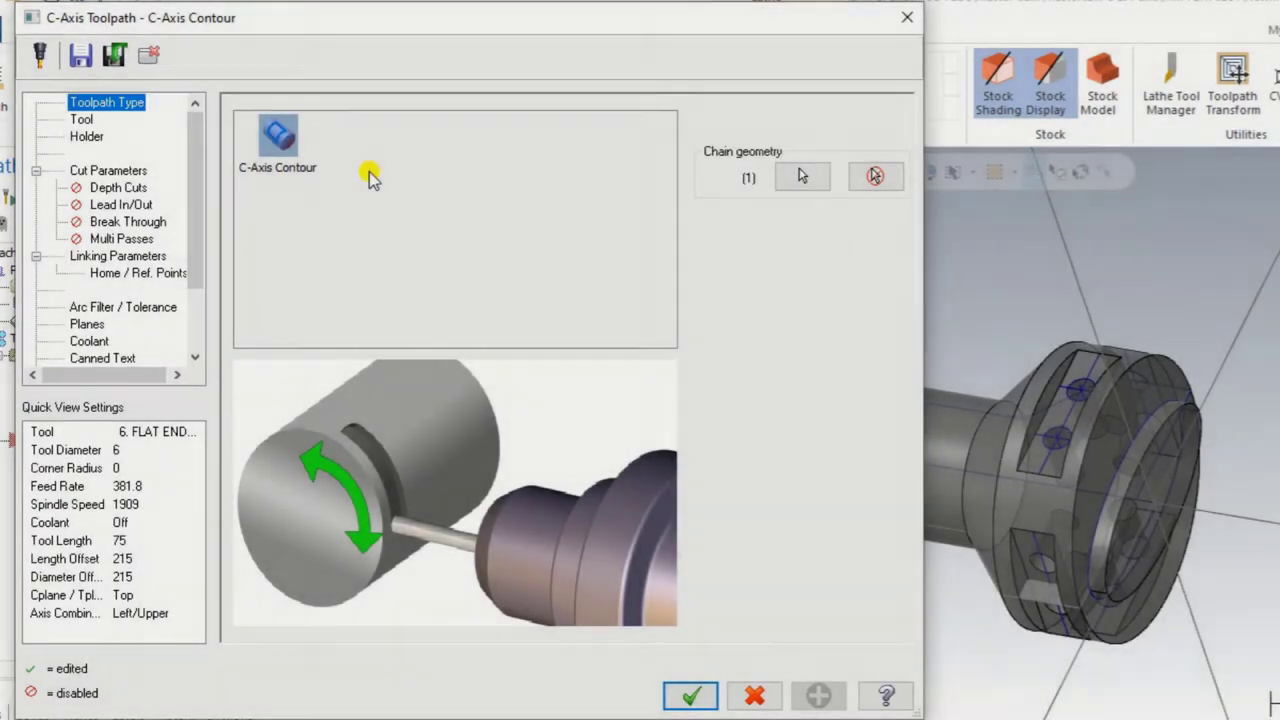
On the Tool page, set feed rate 500, spindle speed 1800 and plunge rate 400
click(88, 118)
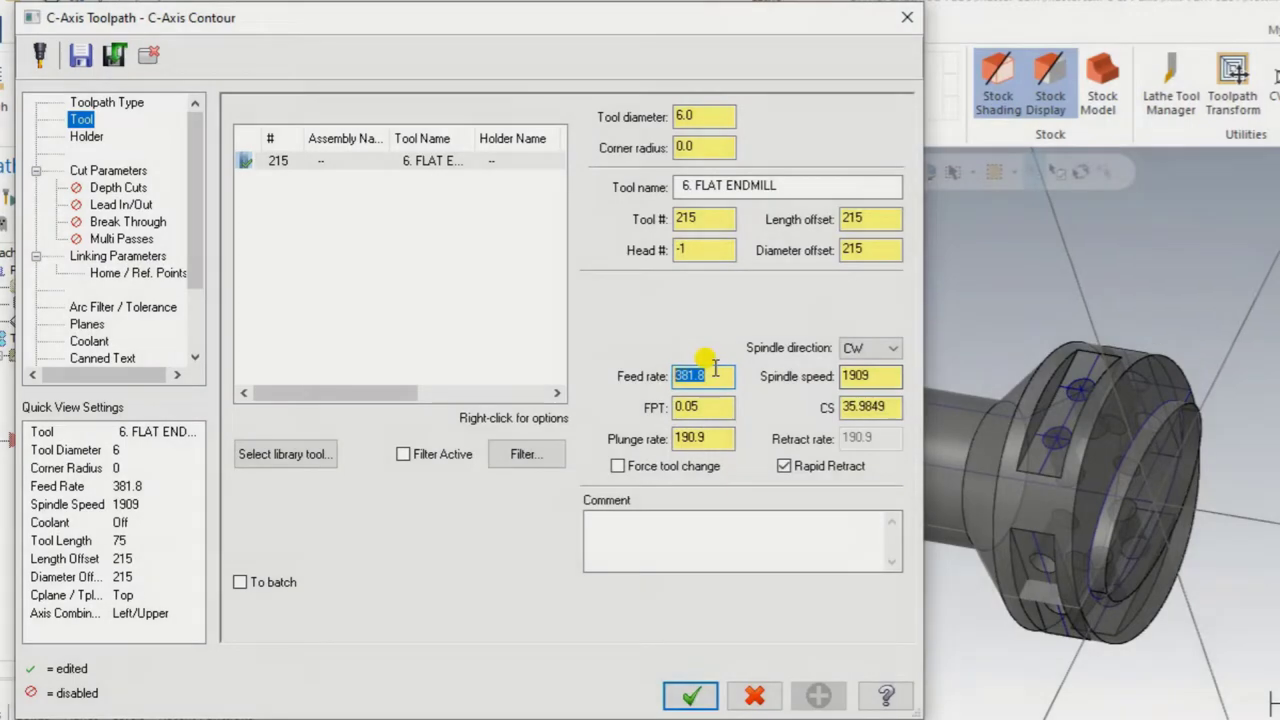
text(500)
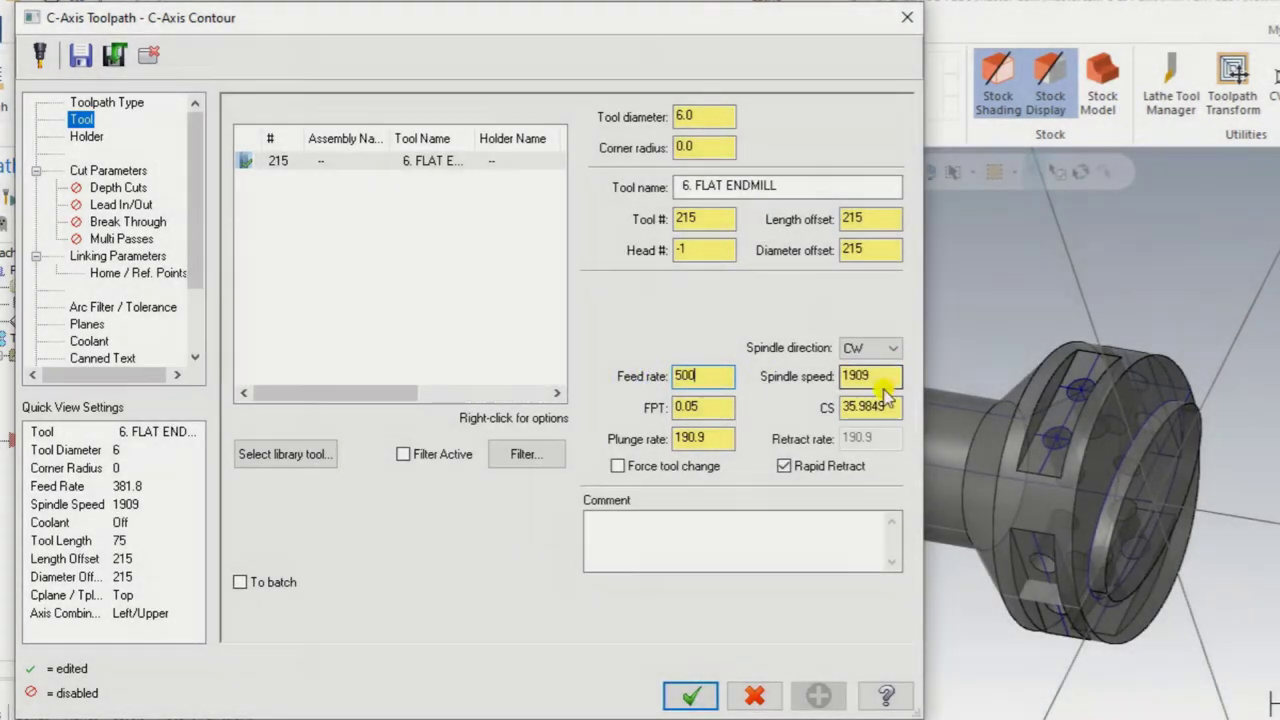
key(Tab)
text(1800)
key(Tab)
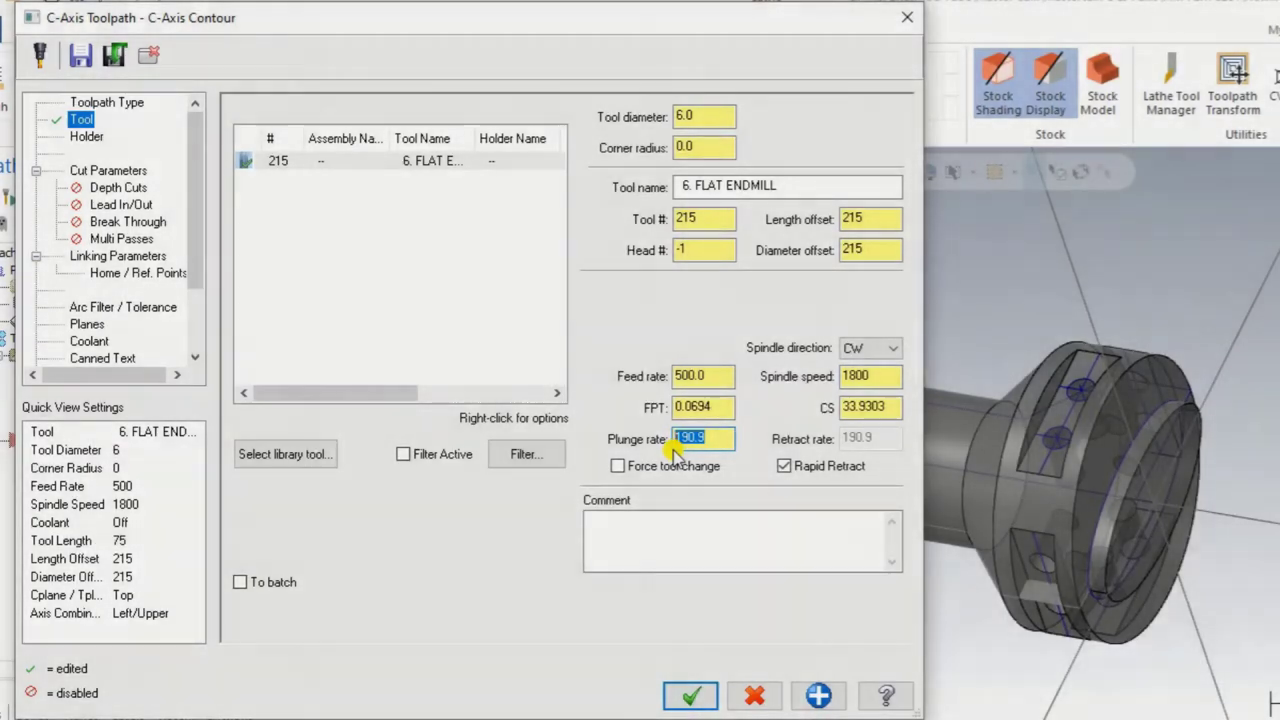
text(400.0)
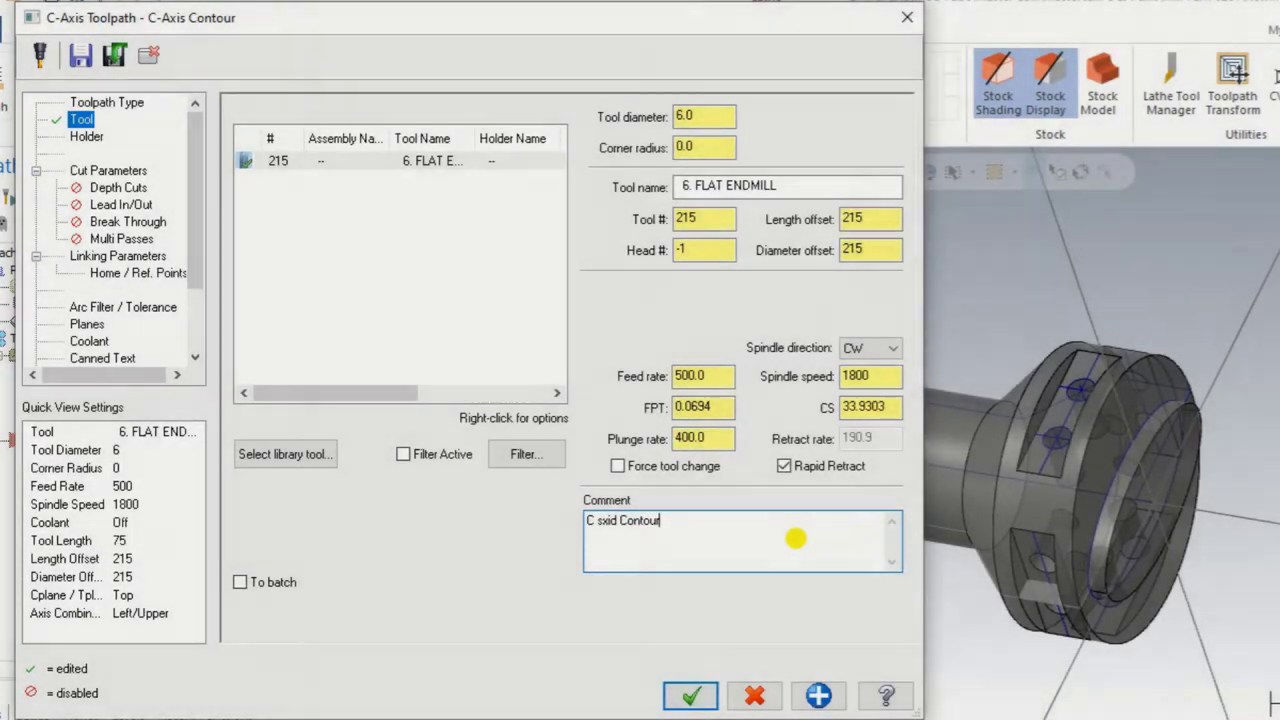
In Cut Parameters keep the contour type at 3D, then view the Depth Cuts settings
click(108, 171)
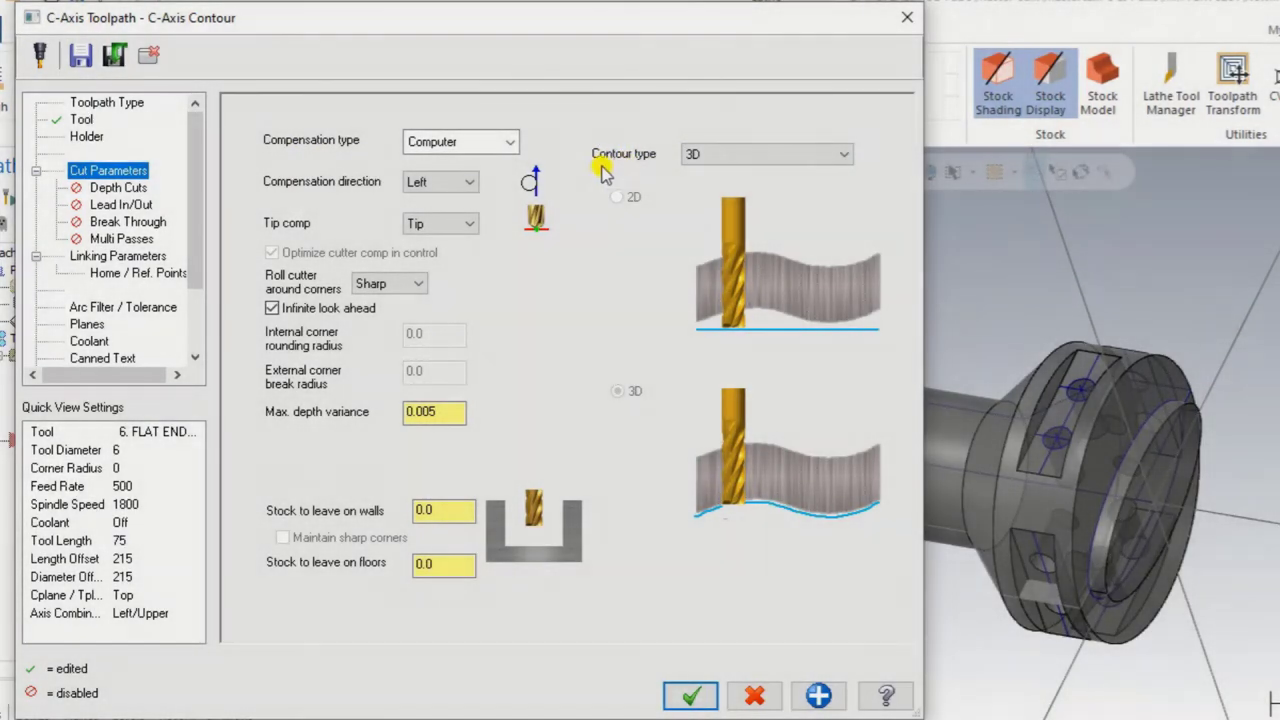
click(762, 152)
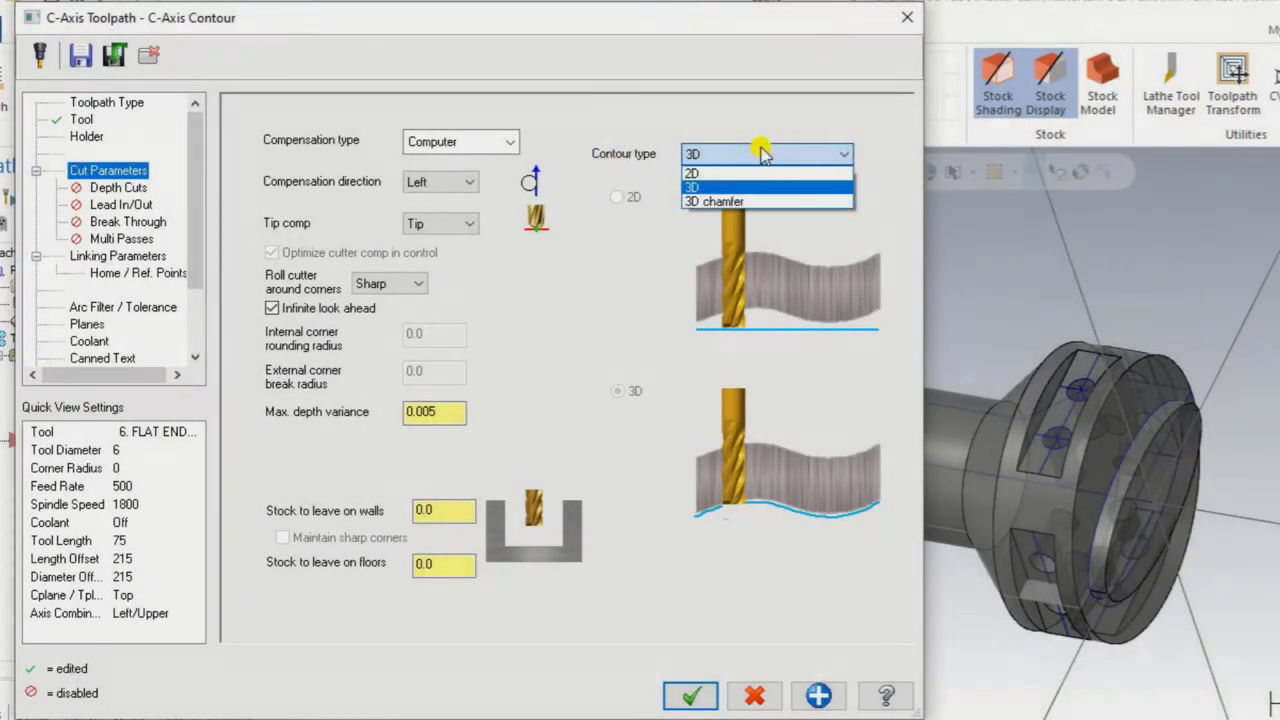
click(762, 152)
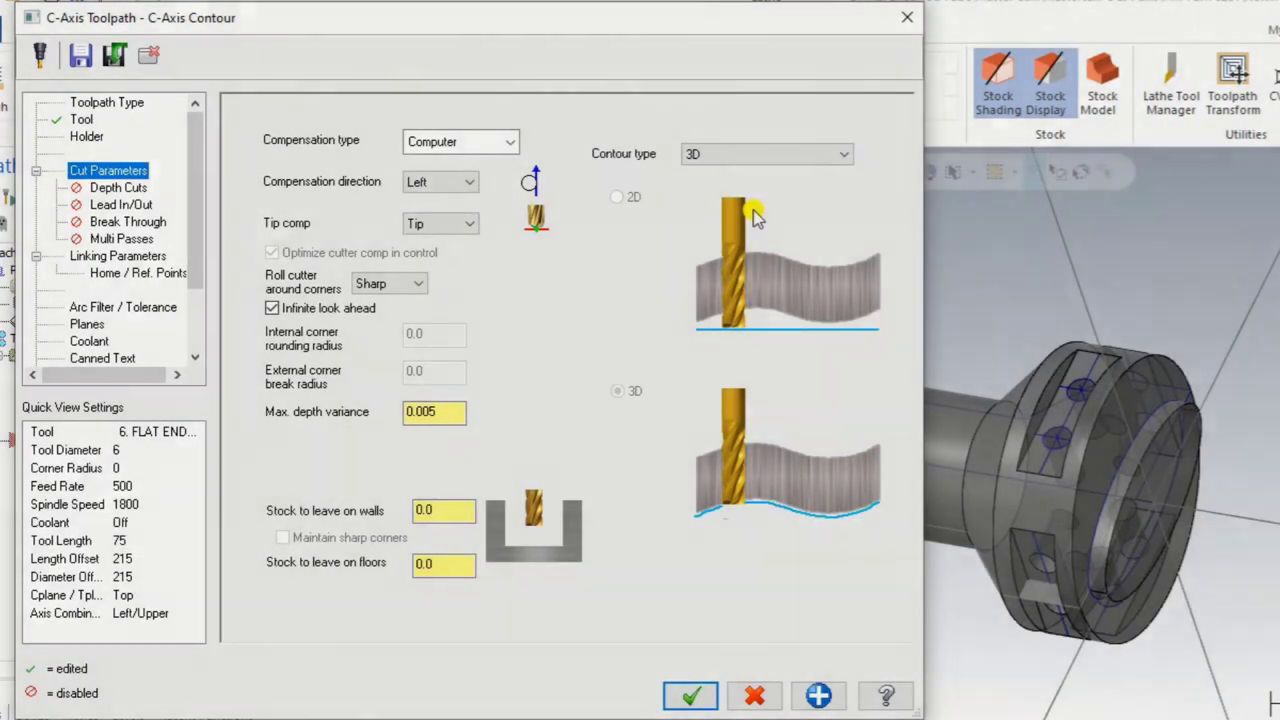
click(135, 188)
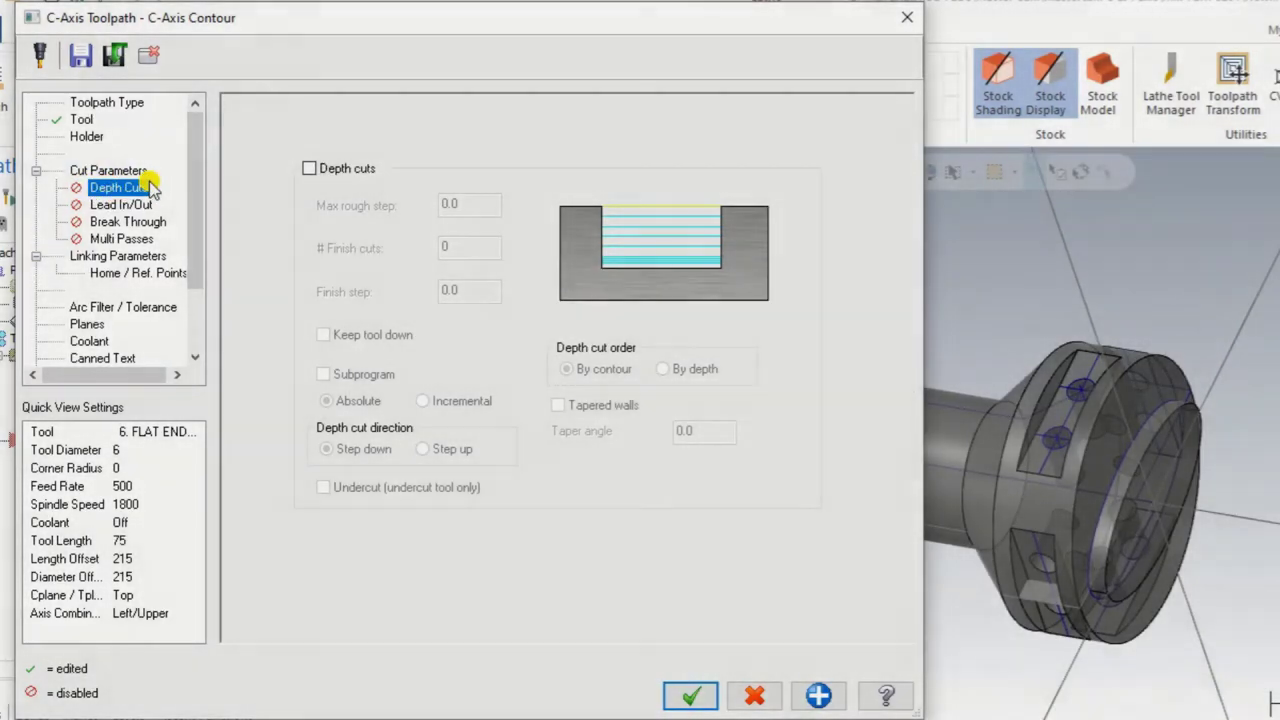
Enable depth cuts with 0.15 max rough step, 1 finish cut and 0.1 finish step
click(309, 169)
click(458, 194)
key(BackSpace)
key(BackSpace)
double_click(446, 248)
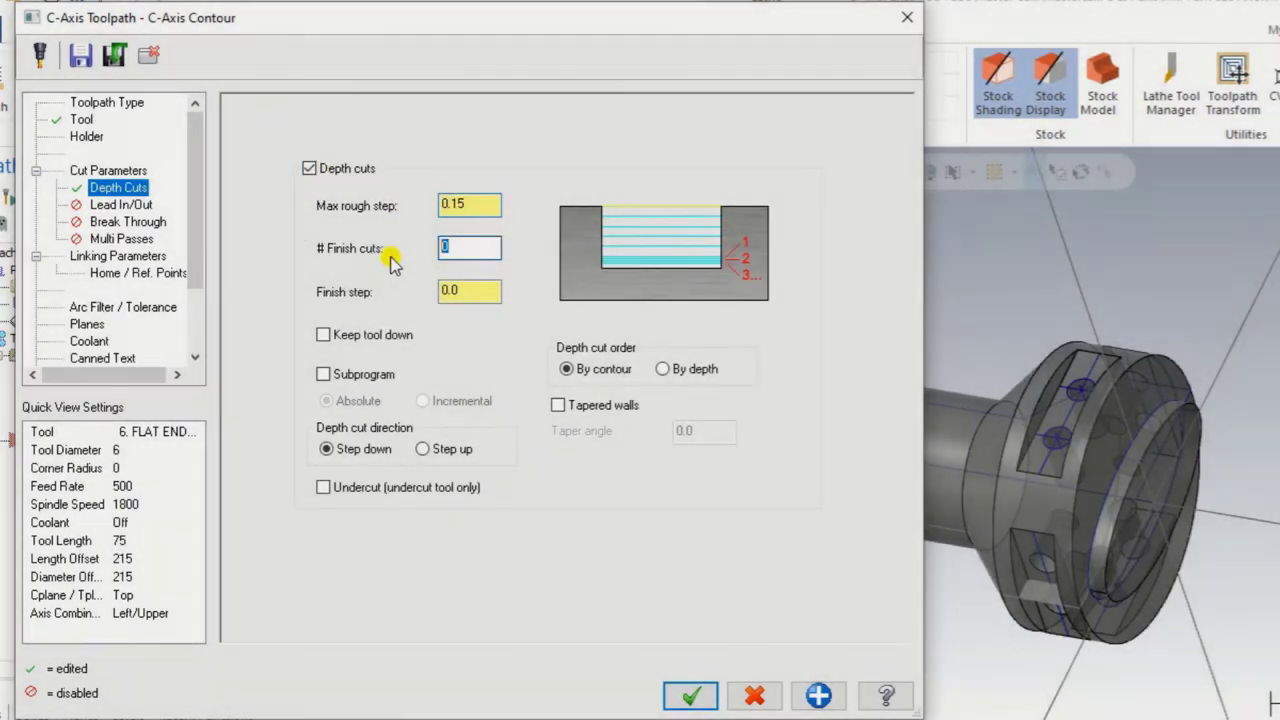
text(0.)
double_click(481, 289)
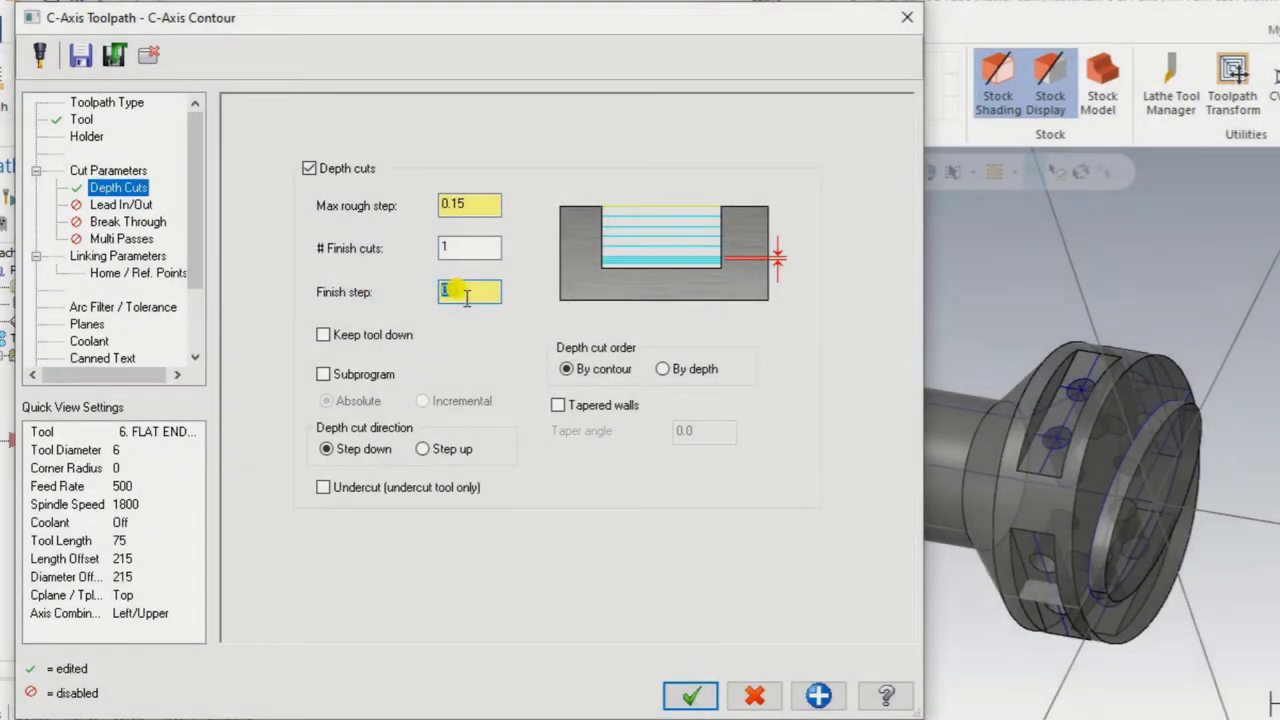
click(131, 205)
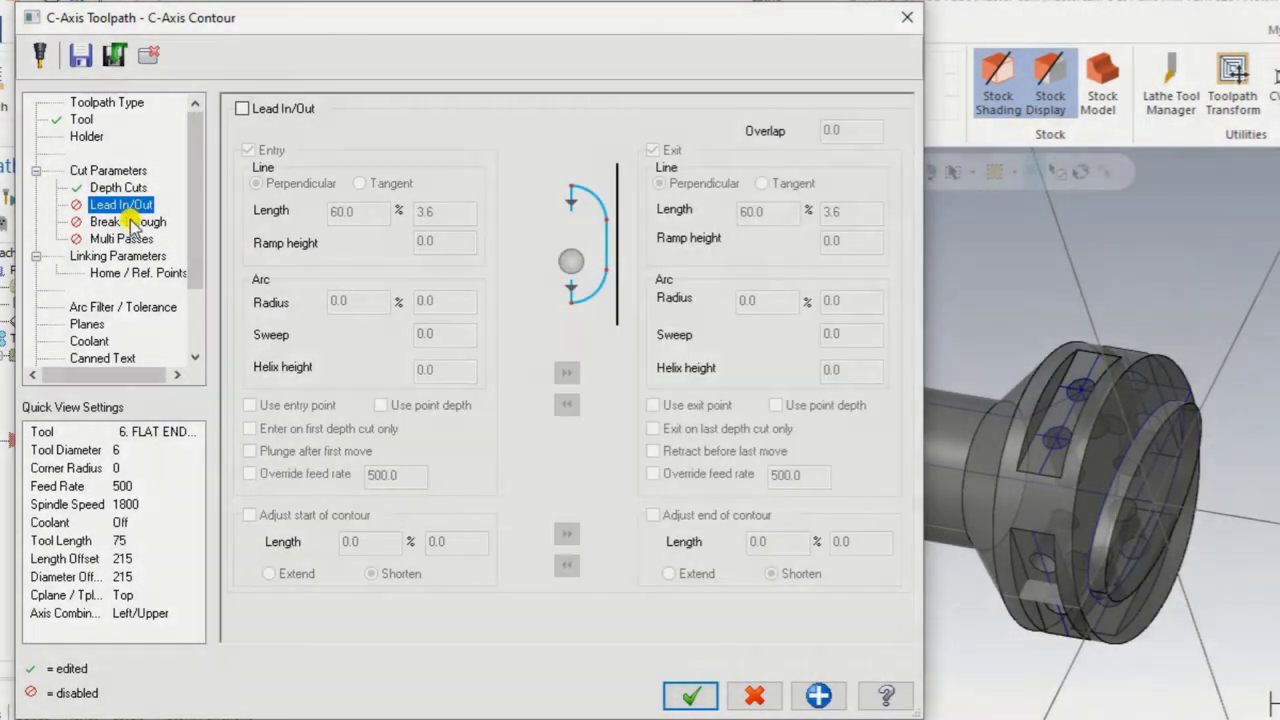
Set the linking depth to -1.5 incremental on the Linking Parameters page
click(127, 255)
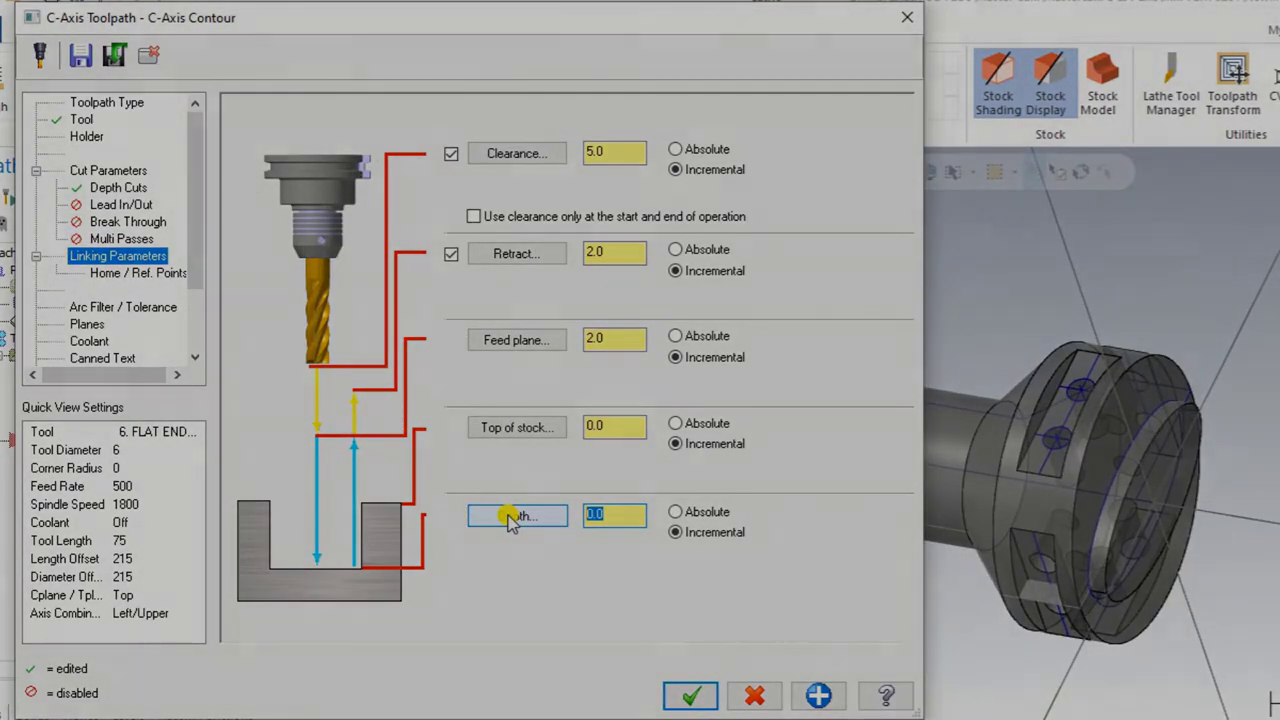
text(15)
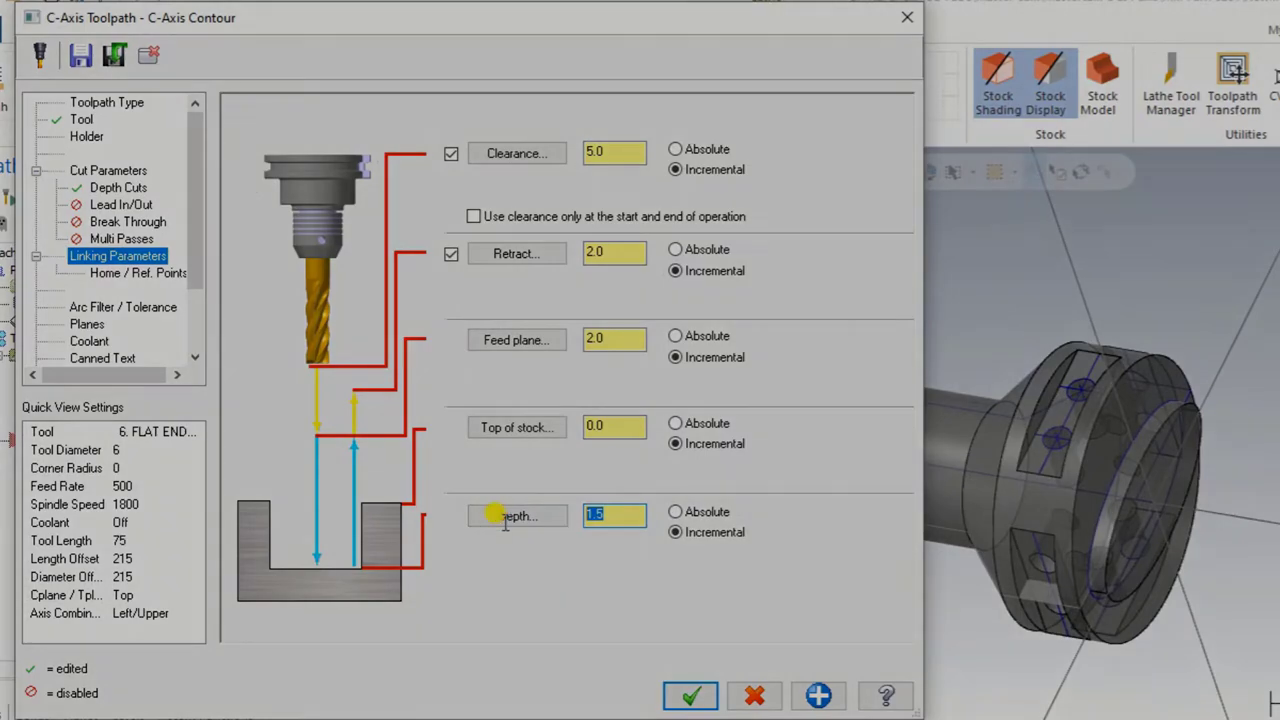
text(1)
key(BackSpace)
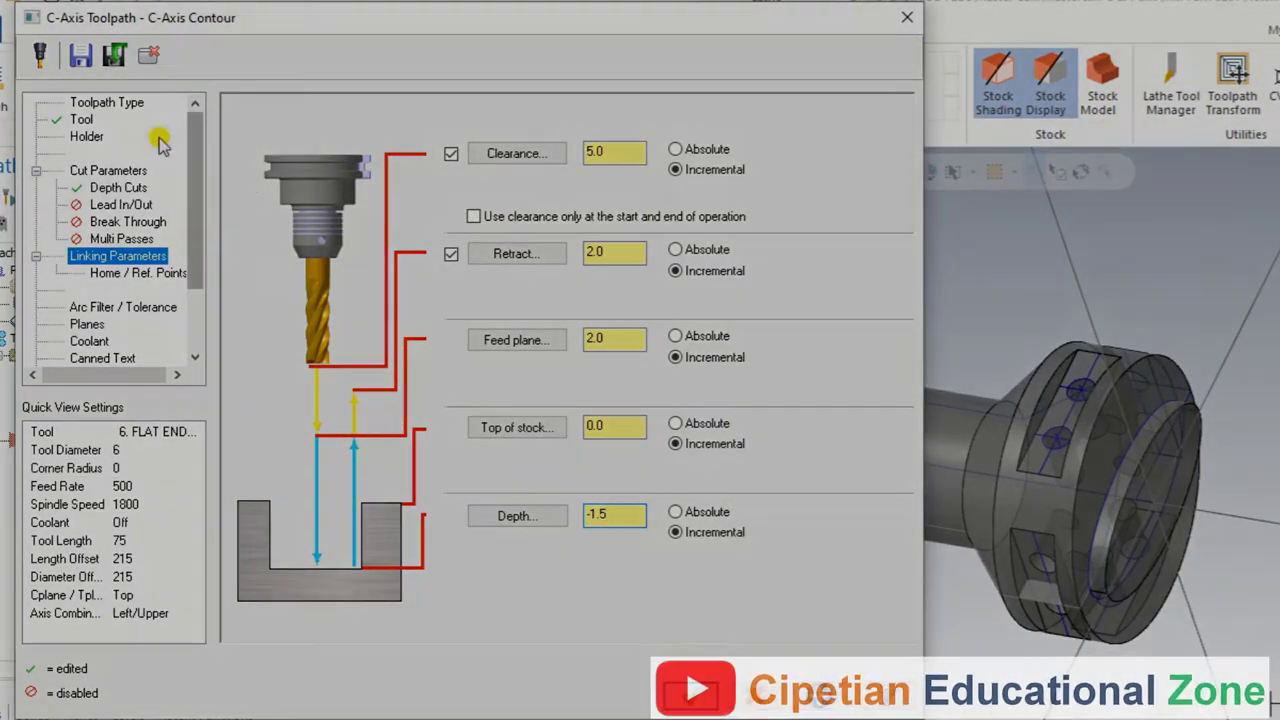
Set the axis combination to Right/Lower and show the Rotary Axis Control settings
drag(194, 143, 203, 272)
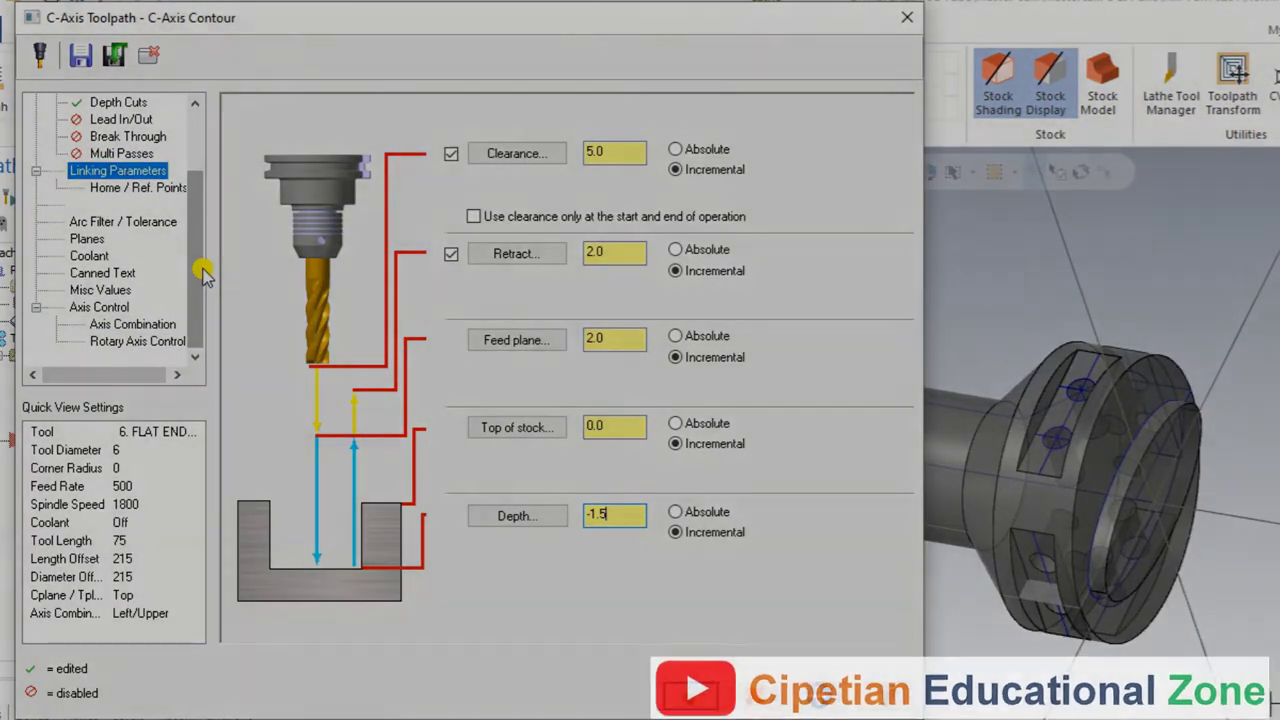
click(106, 324)
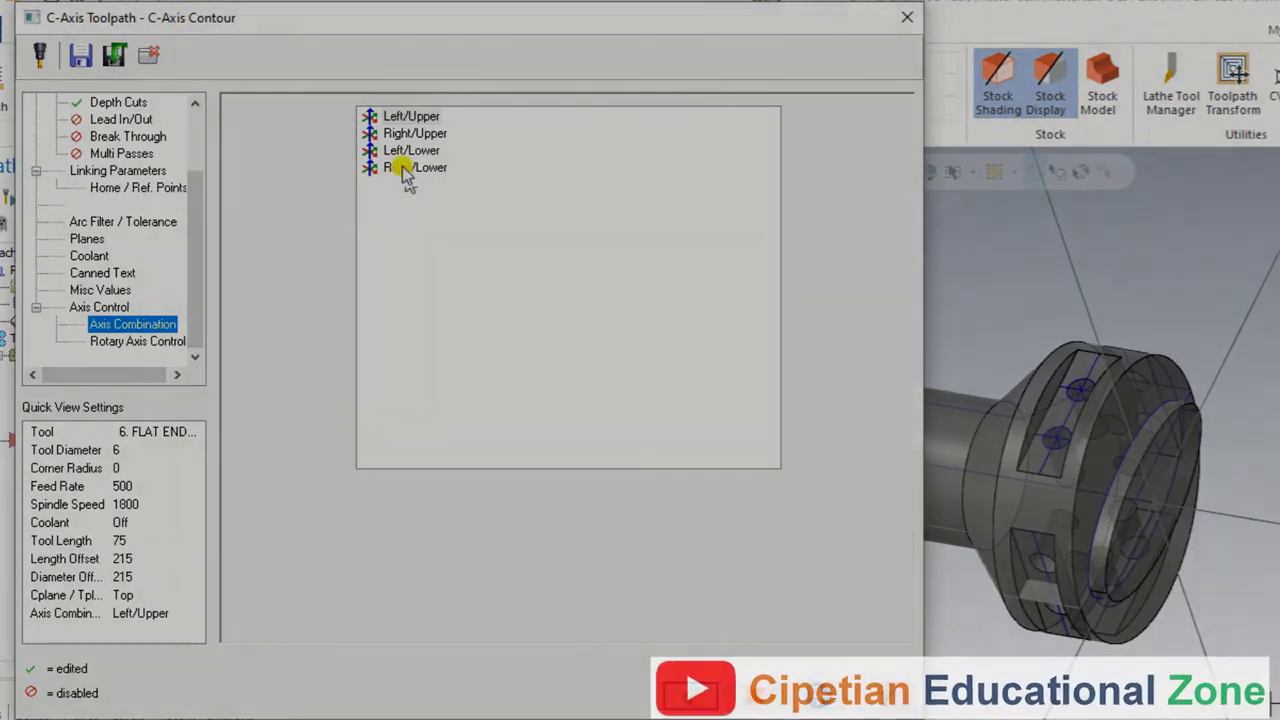
click(403, 168)
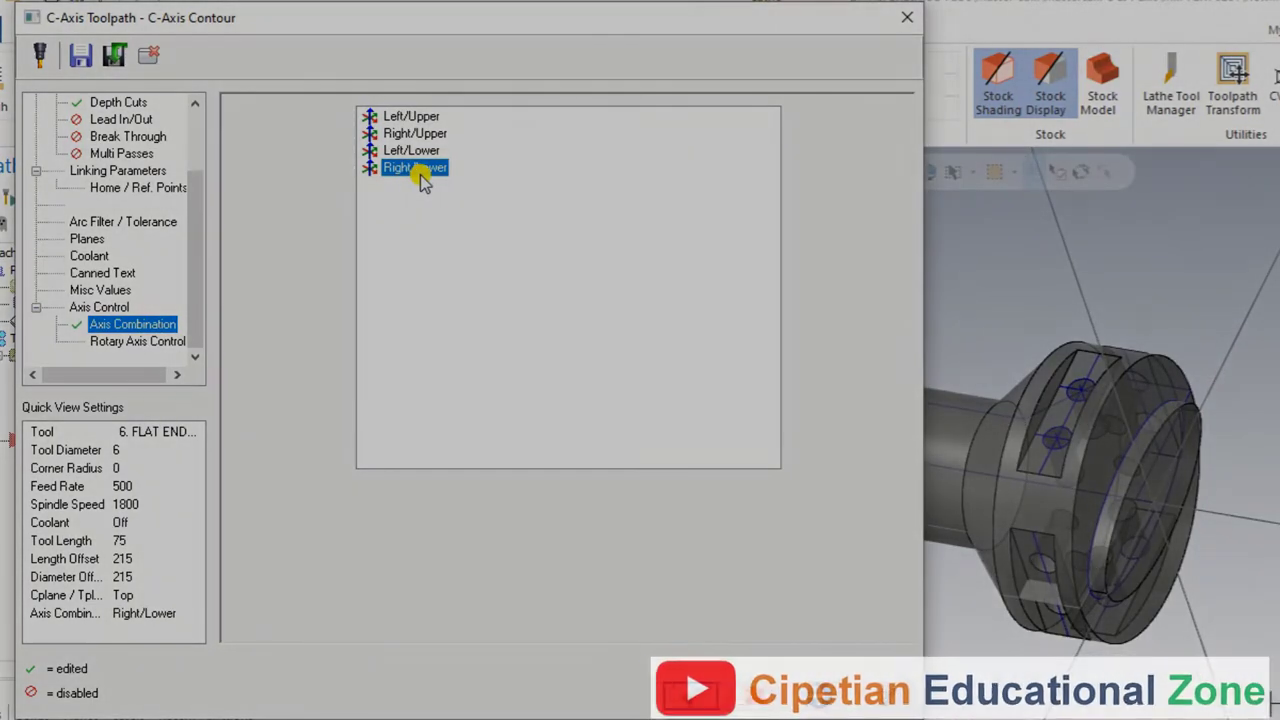
click(147, 341)
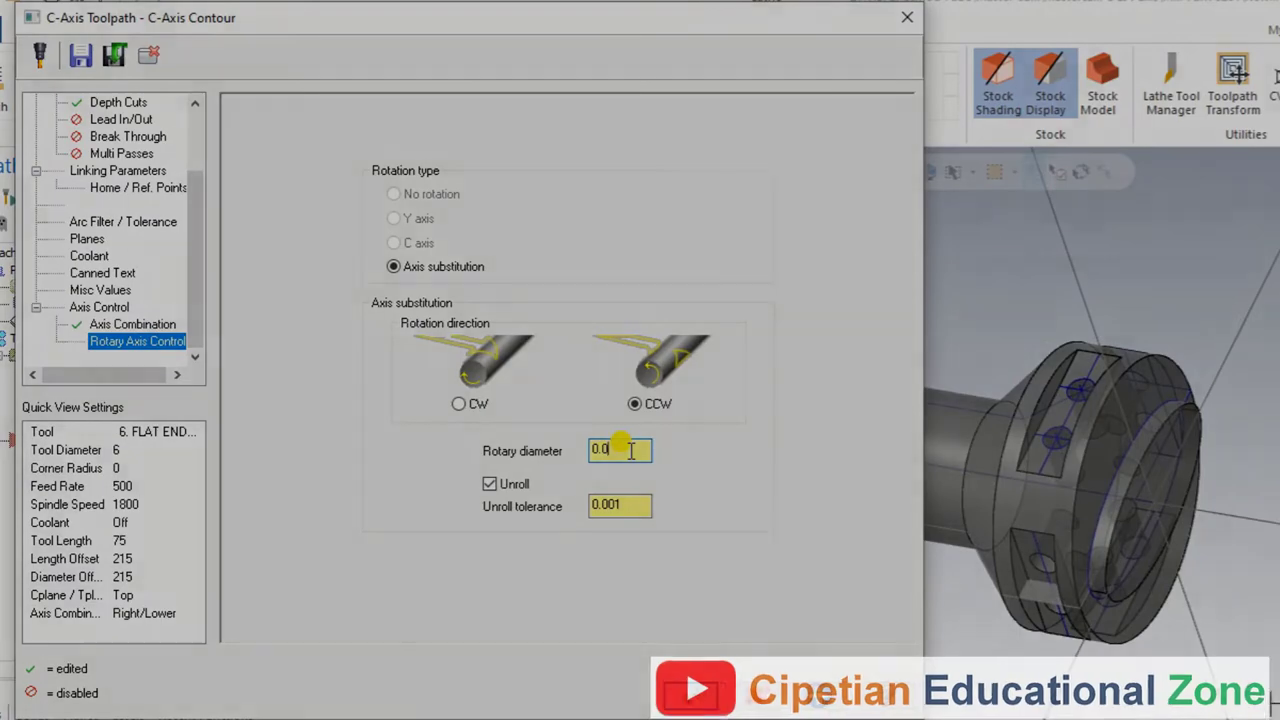
Set the rotary diameter to 60.0 from the flange arc and generate the toolpath
right_click(630, 450)
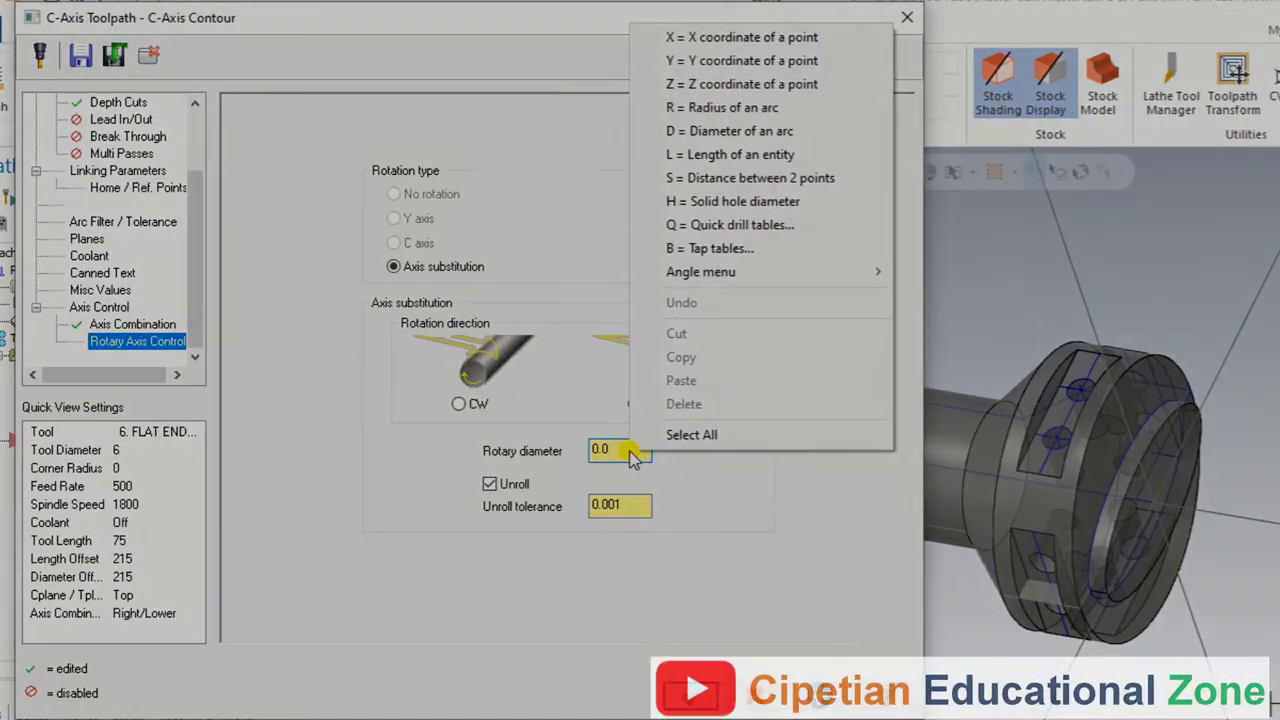
click(708, 131)
click(744, 340)
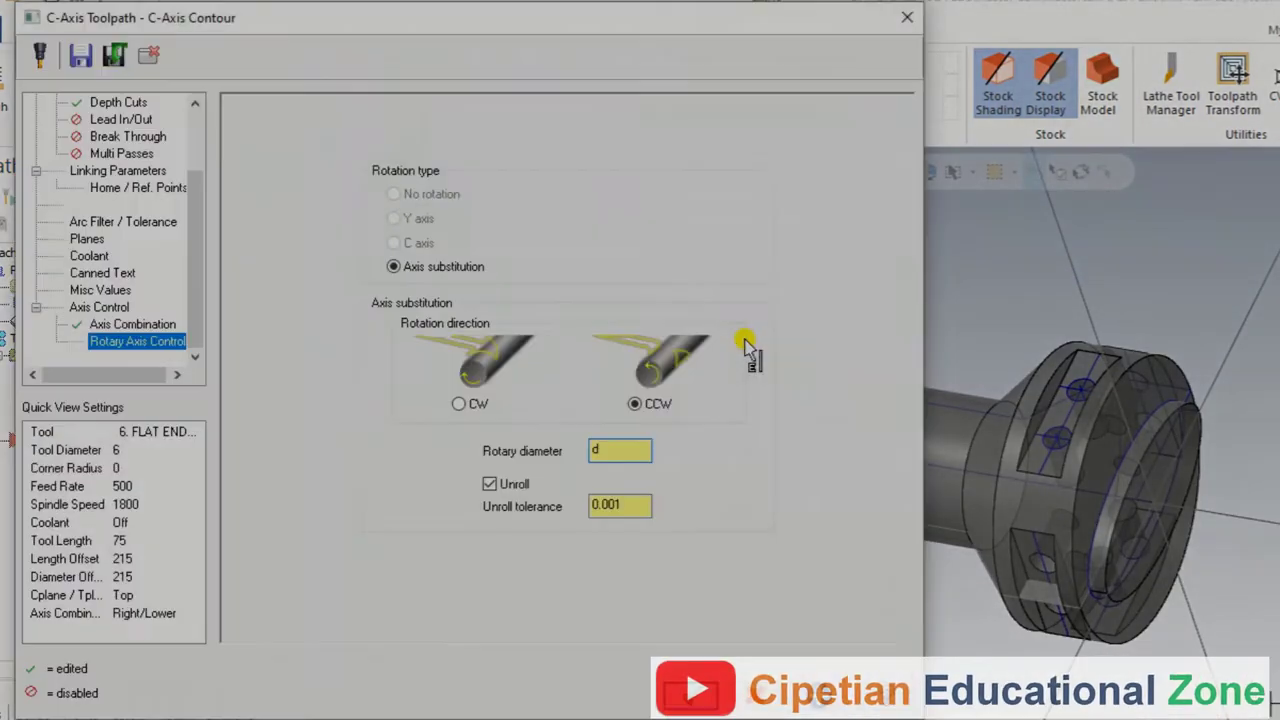
click(695, 634)
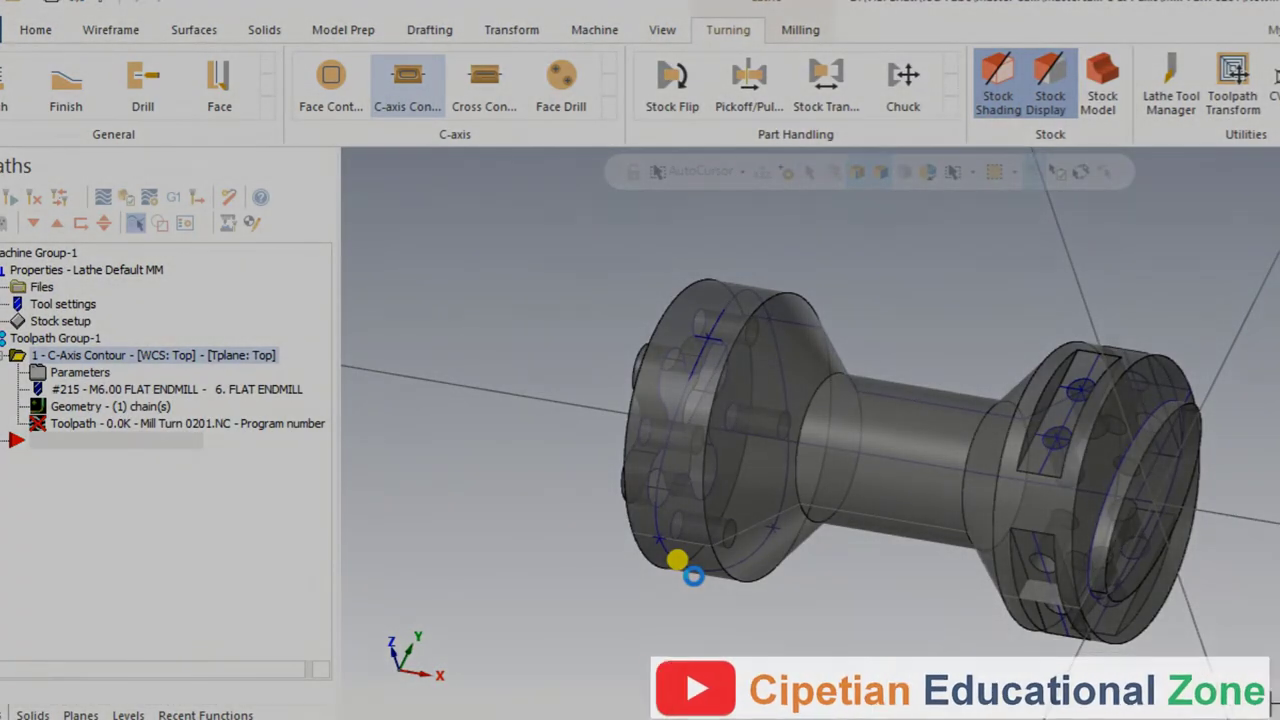
Orbit to a close side view of the flange and reopen the toolpath parameters
mouse_move(718, 535)
middle_down()
mouse_move(797, 566)
mouse_move(712, 535)
middle_up()
mouse_move(634, 490)
middle_down()
mouse_move(812, 490)
mouse_move(764, 508)
mouse_move(650, 505)
mouse_move(753, 500)
mouse_move(741, 517)
mouse_move(697, 509)
middle_up()
scroll(663, 500, up, 3)
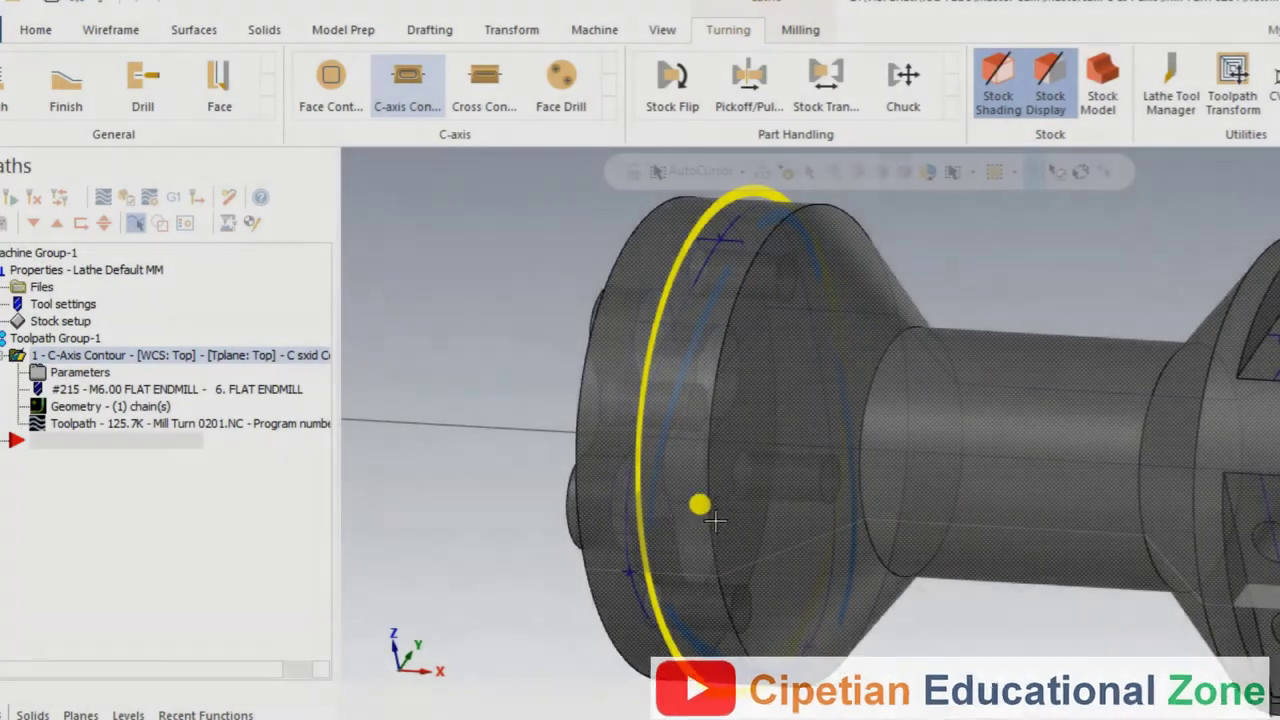
click(71, 376)
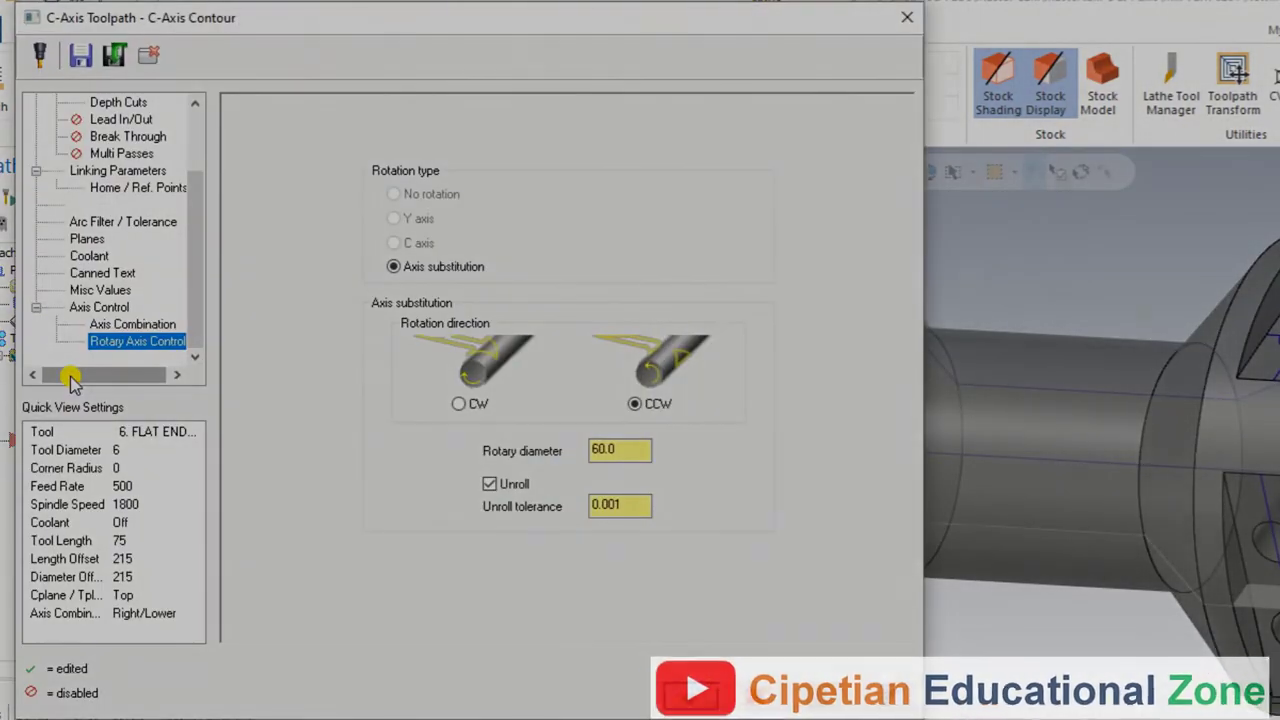
scroll(110, 207, up, 2)
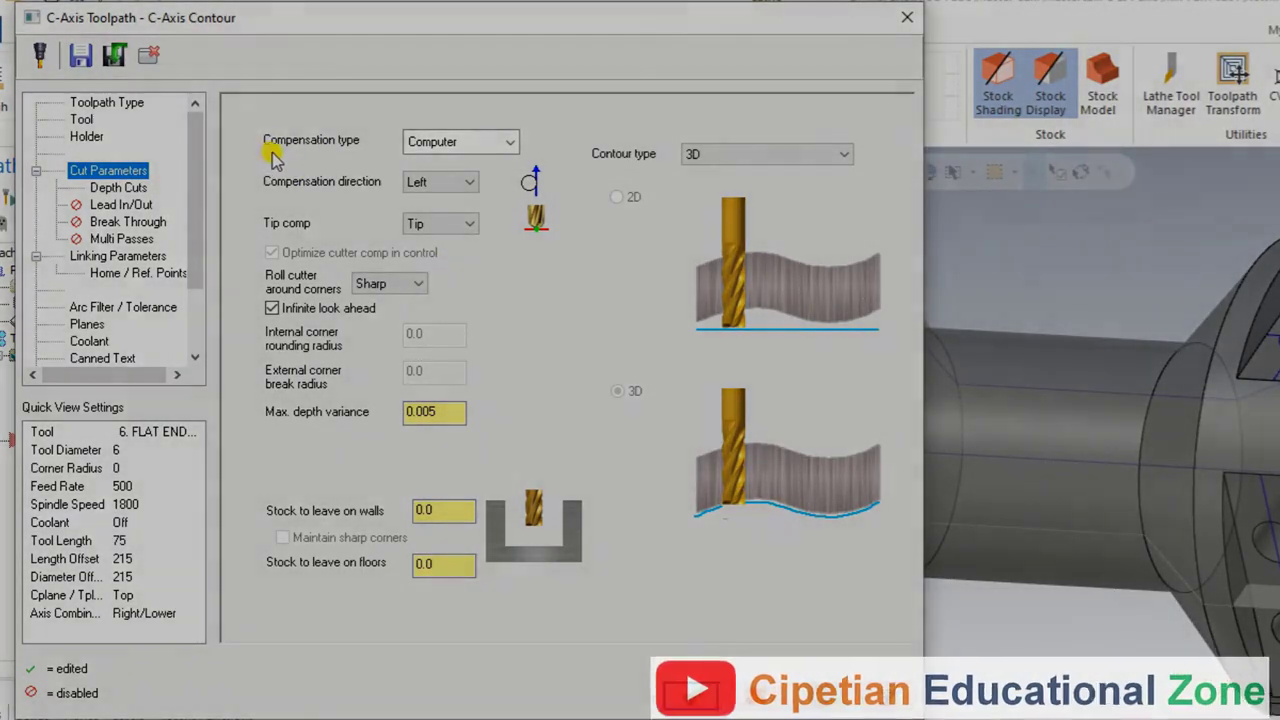
Turn cutter compensation off, accept the changes, and orbit to inspect the regenerated groove toolpath
click(435, 145)
click(456, 229)
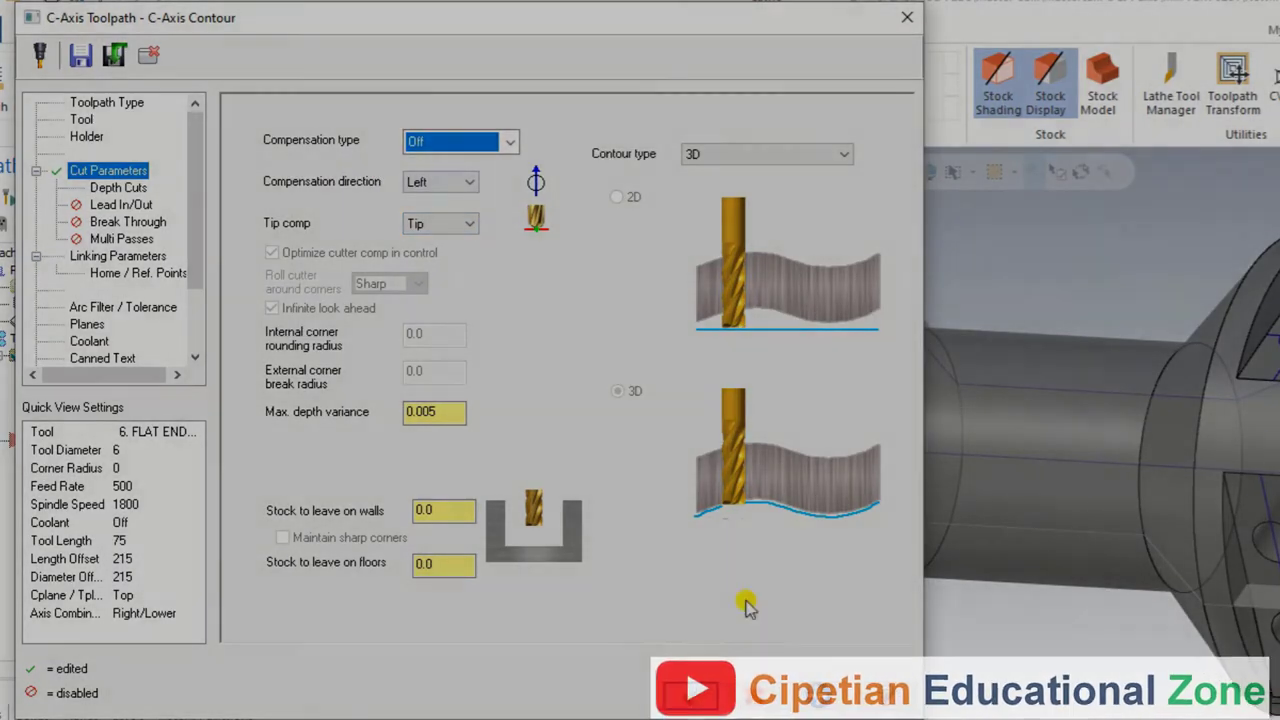
key(Return)
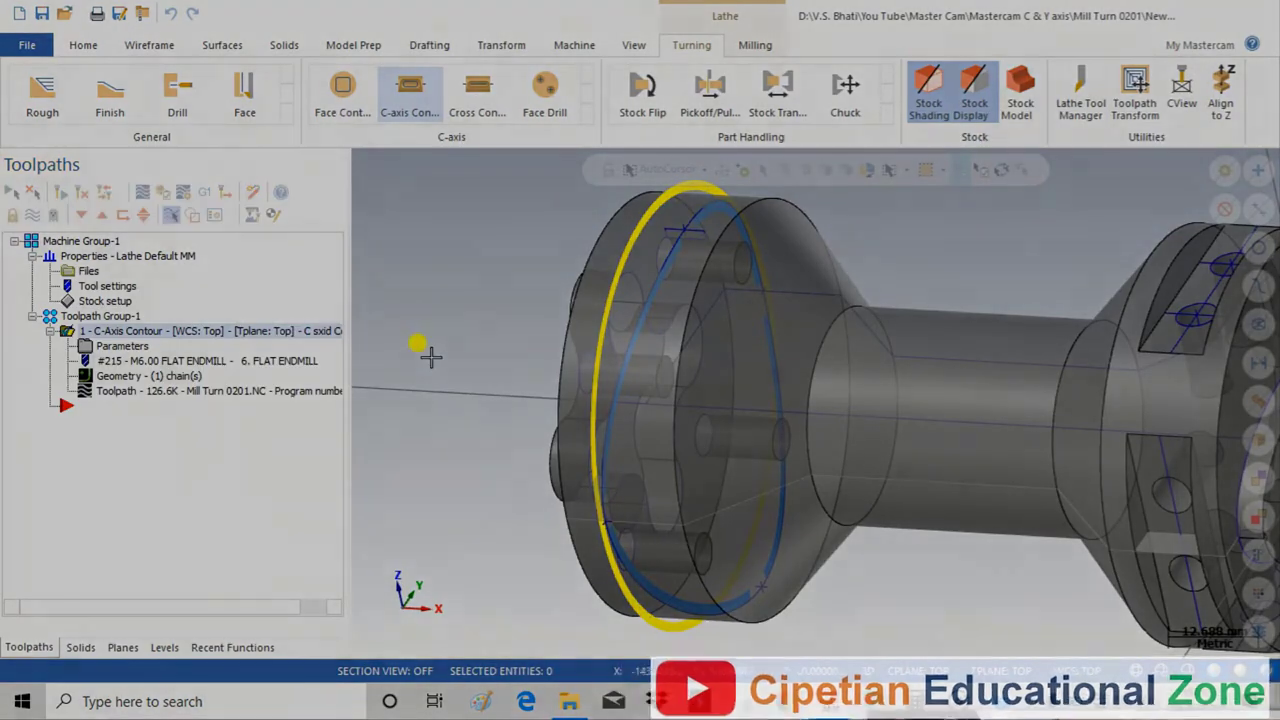
middle_drag(590, 365, 475, 355)
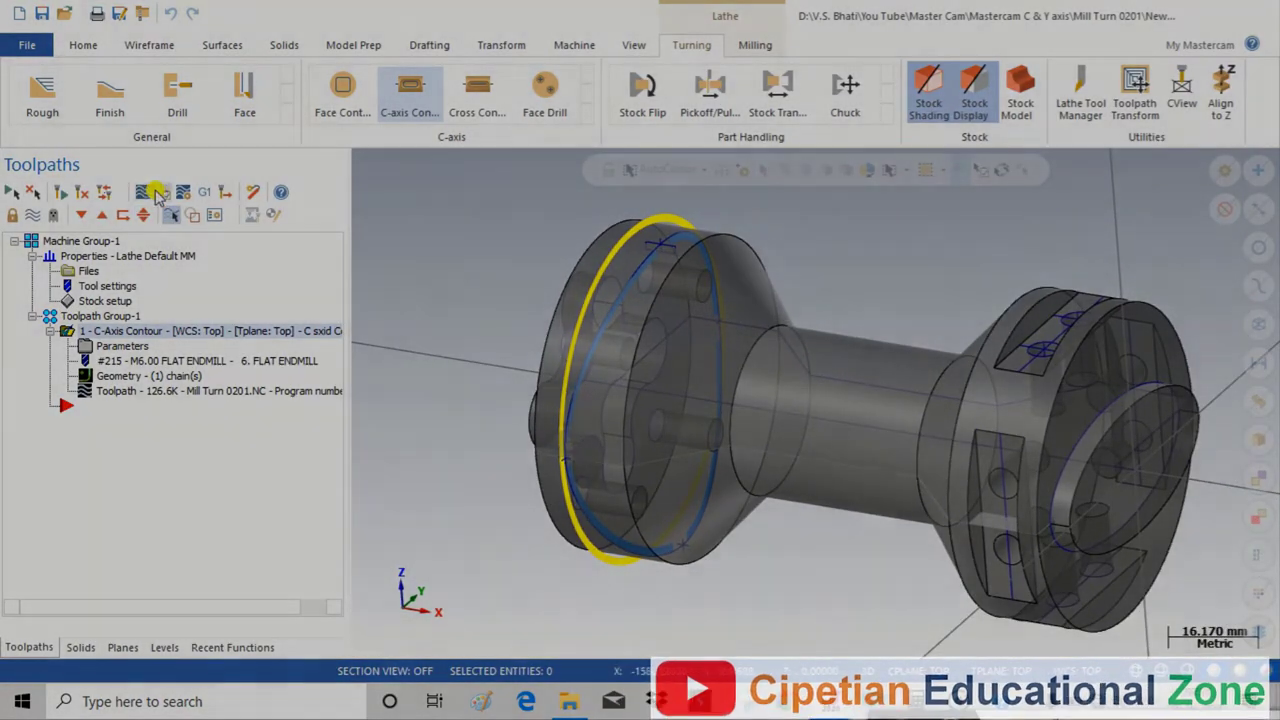